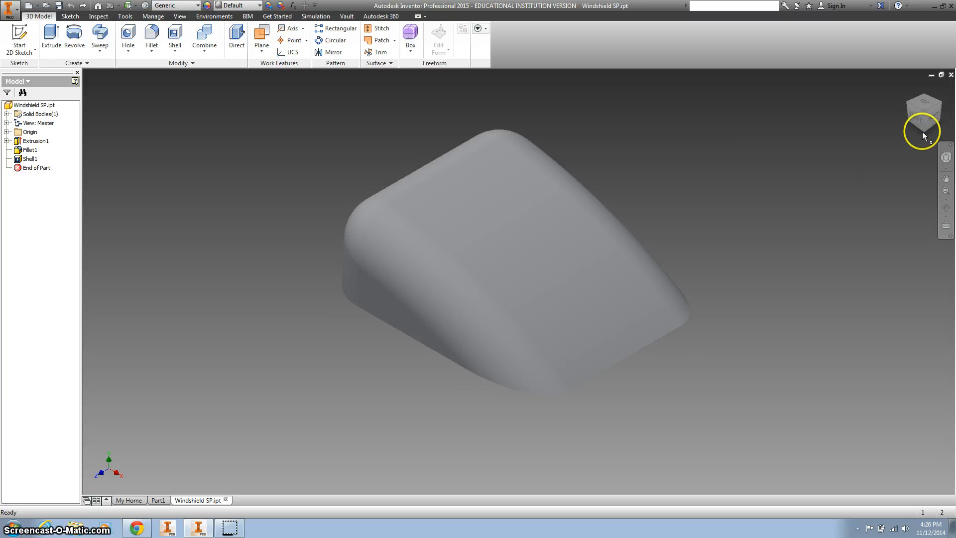
Create a work plane at zero offset from the flat rim face on the underside of the shelled windshield
left_click(923, 125)
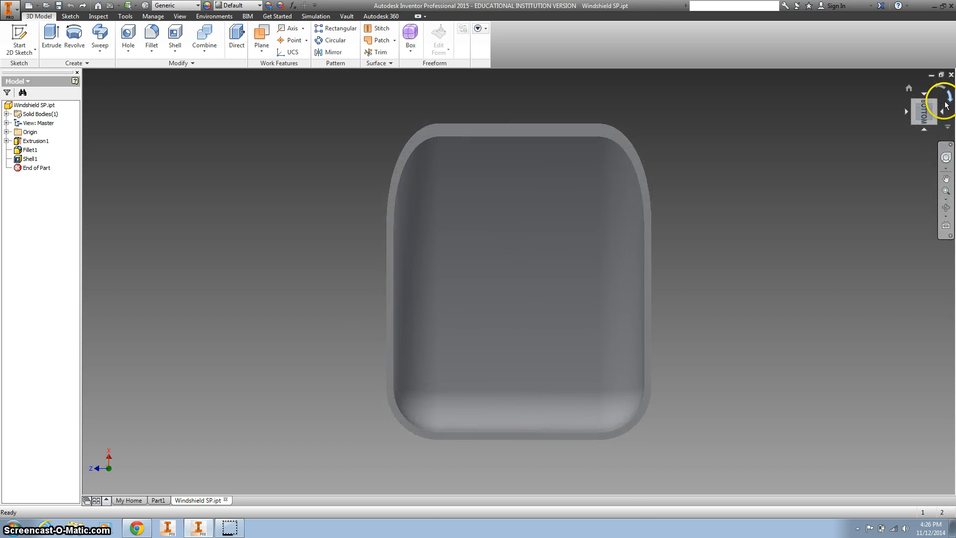
left_click(946, 105)
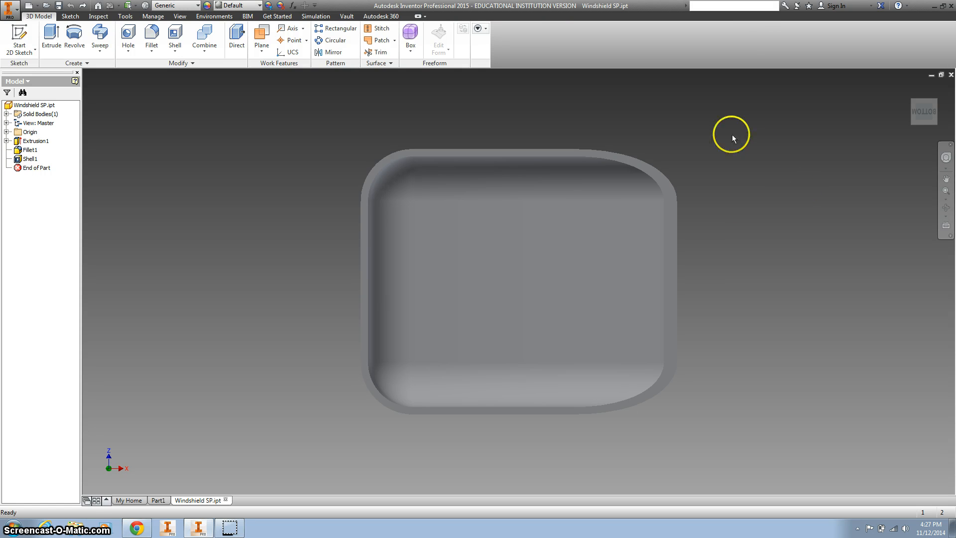
left_click(261, 44)
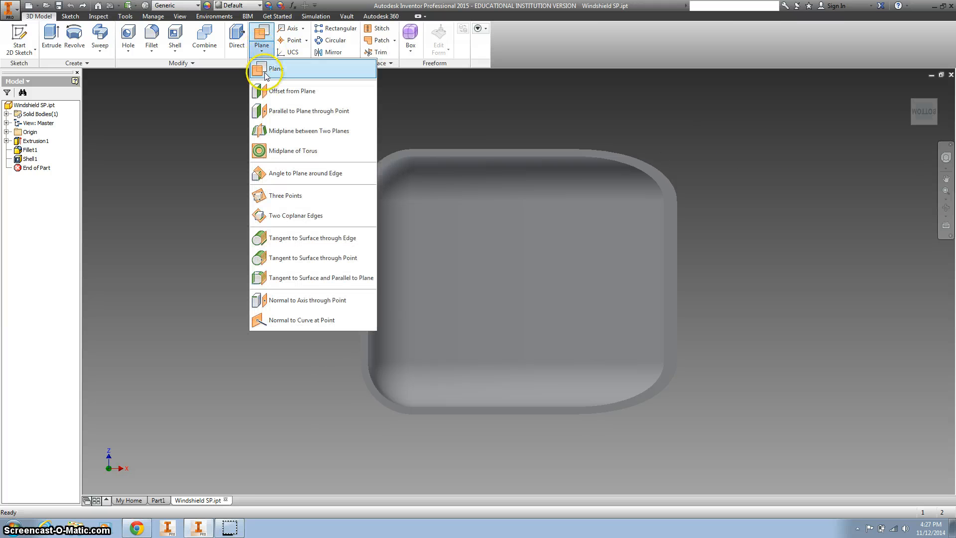
left_click(274, 94)
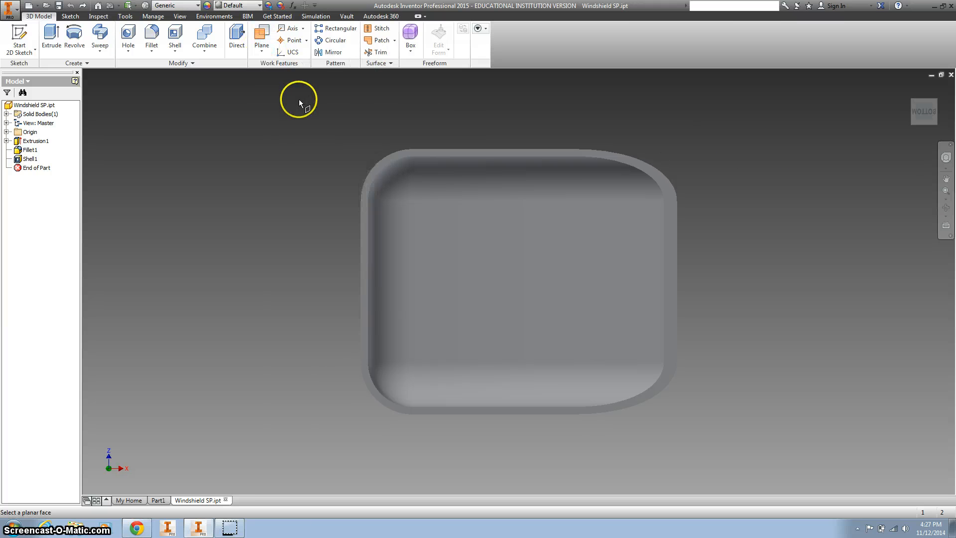
left_click(259, 49)
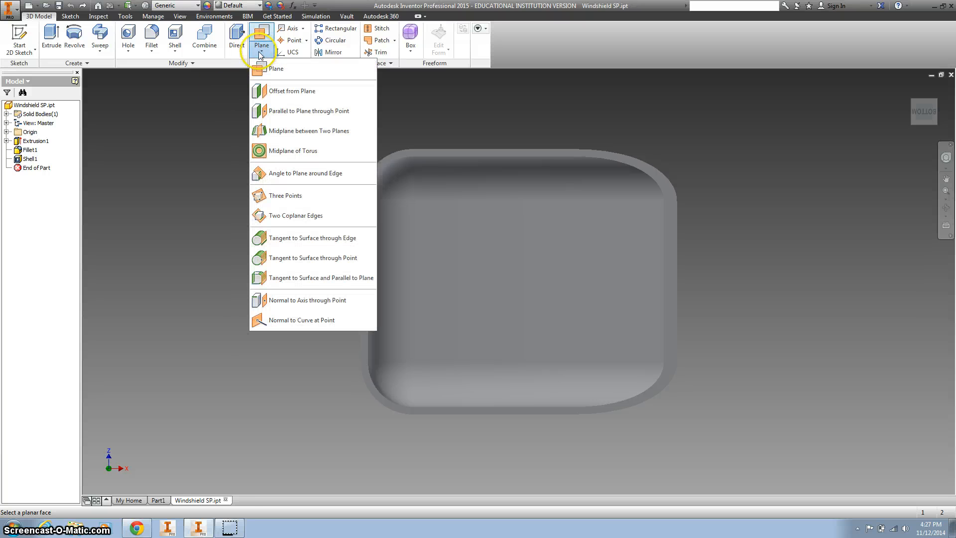
left_click(291, 91)
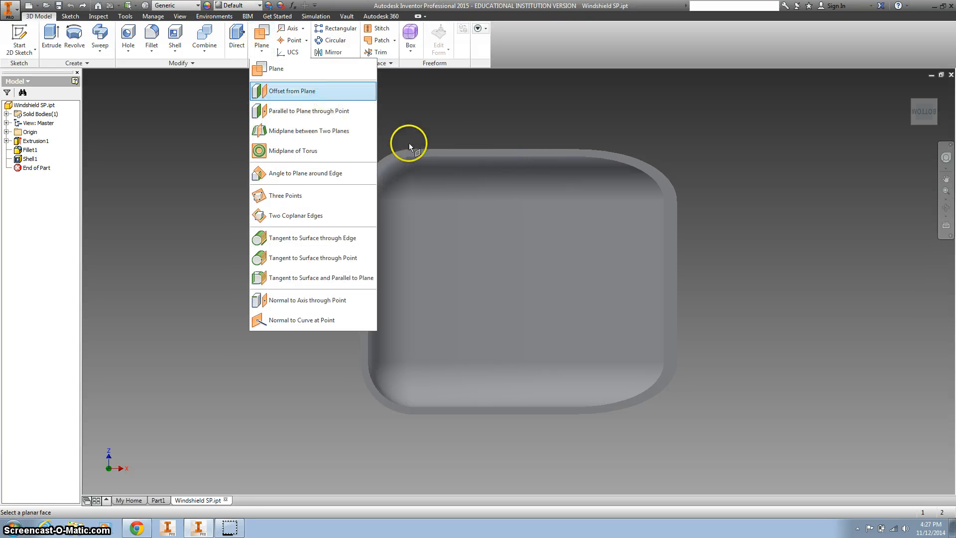
left_click(414, 153)
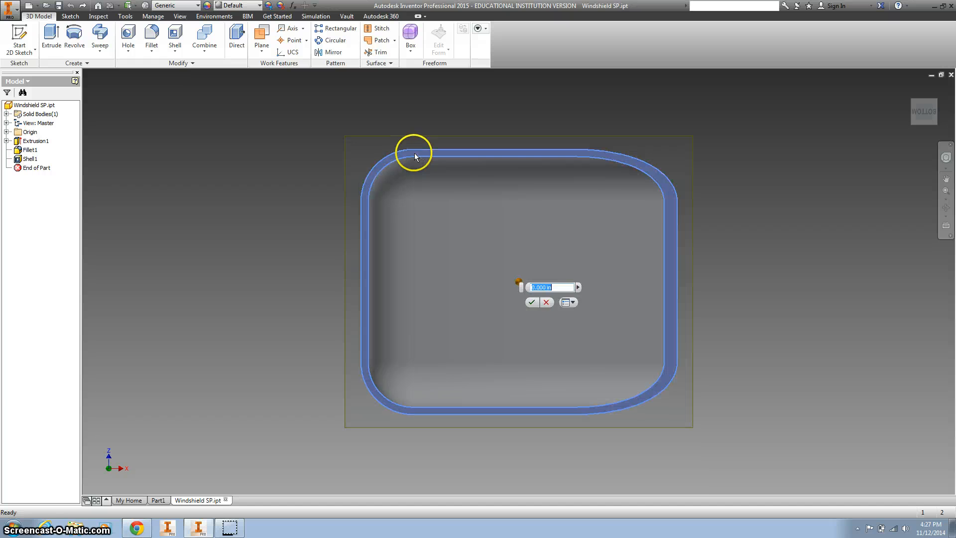
left_click(531, 304)
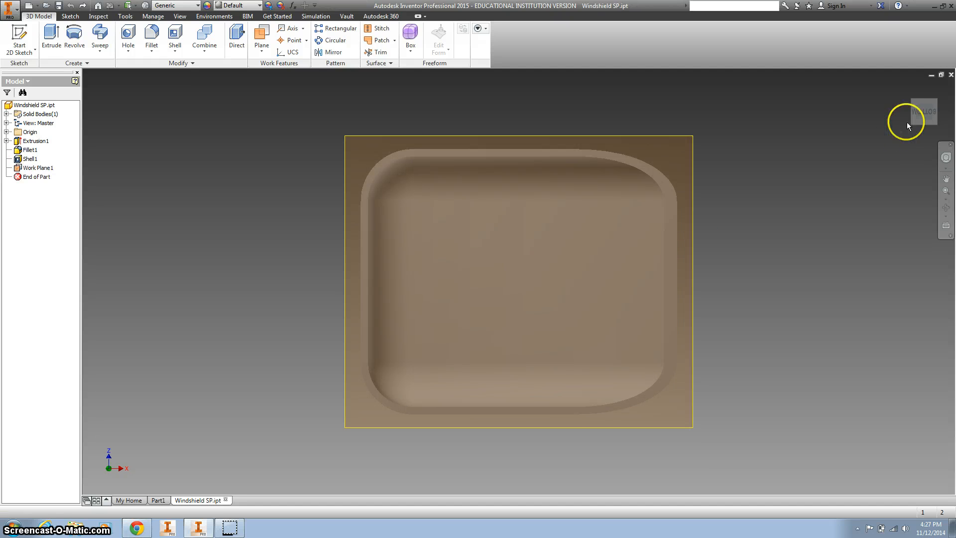
Start a new 2D sketch on the work plane at the windshield's underside
left_click(910, 89)
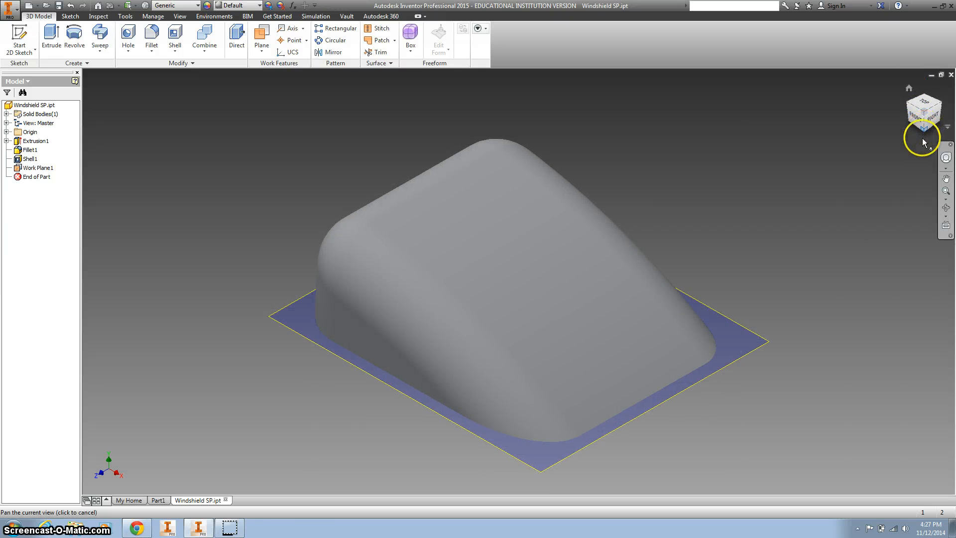
left_click(923, 138)
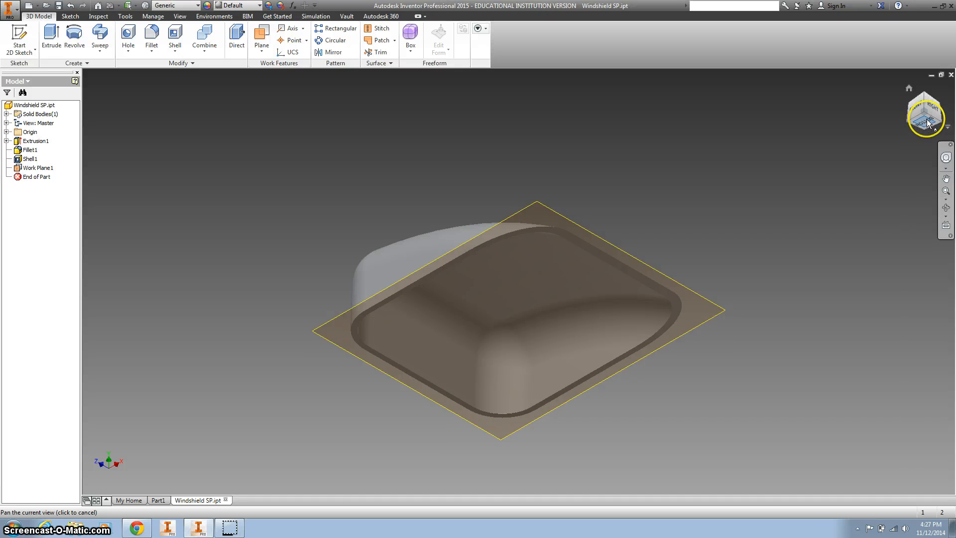
left_click(927, 123)
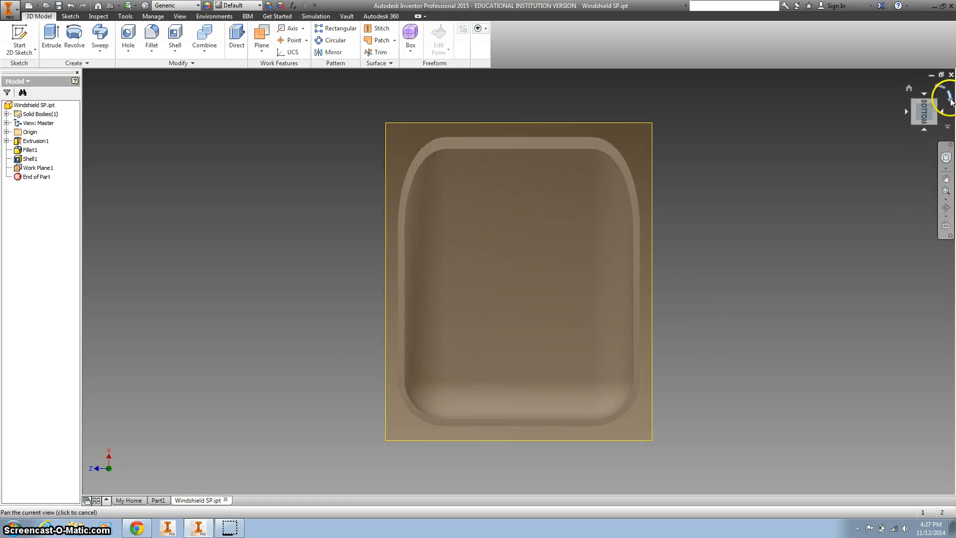
left_click(949, 99)
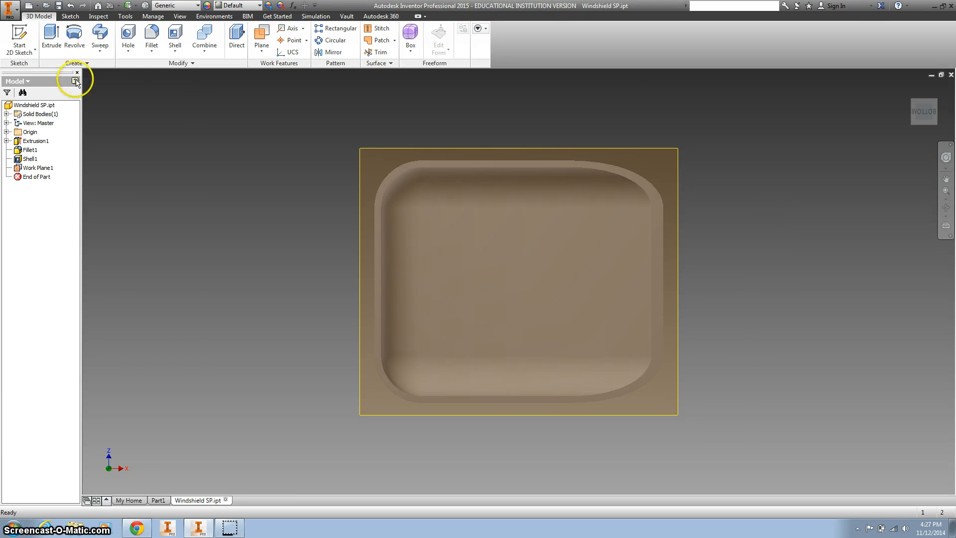
left_click(19, 33)
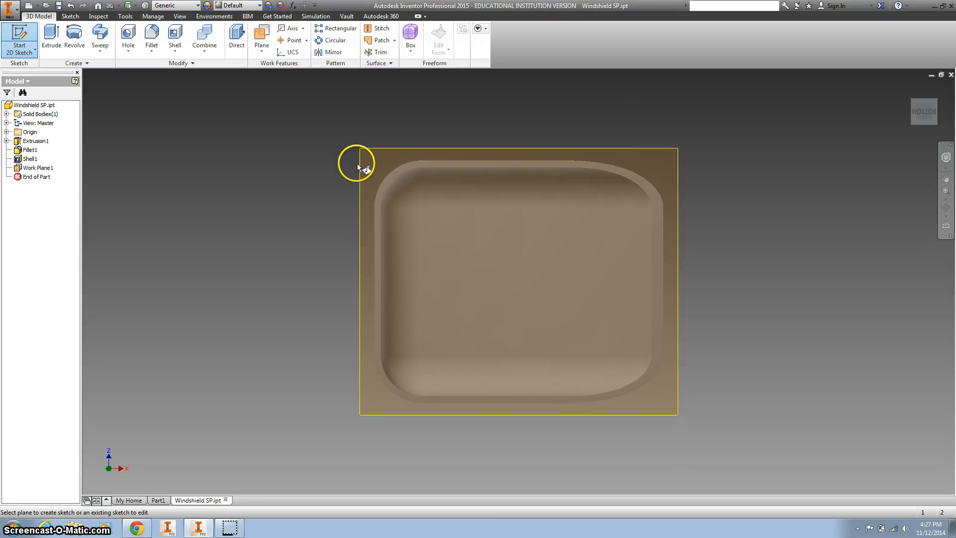
left_click(357, 163)
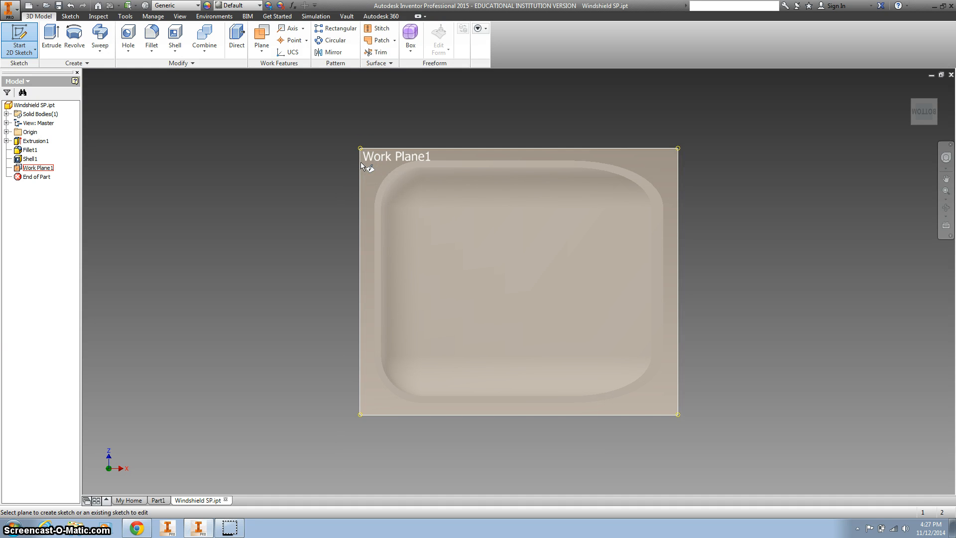
left_click(361, 162)
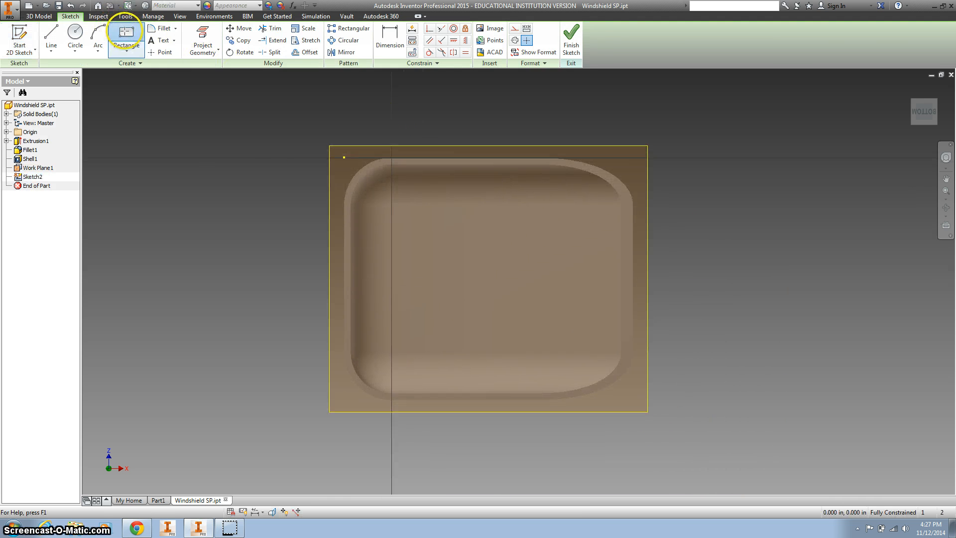
Sketch a rectangle about 1.3 in wide and 1.2 in high inside the rim opening
left_click(125, 32)
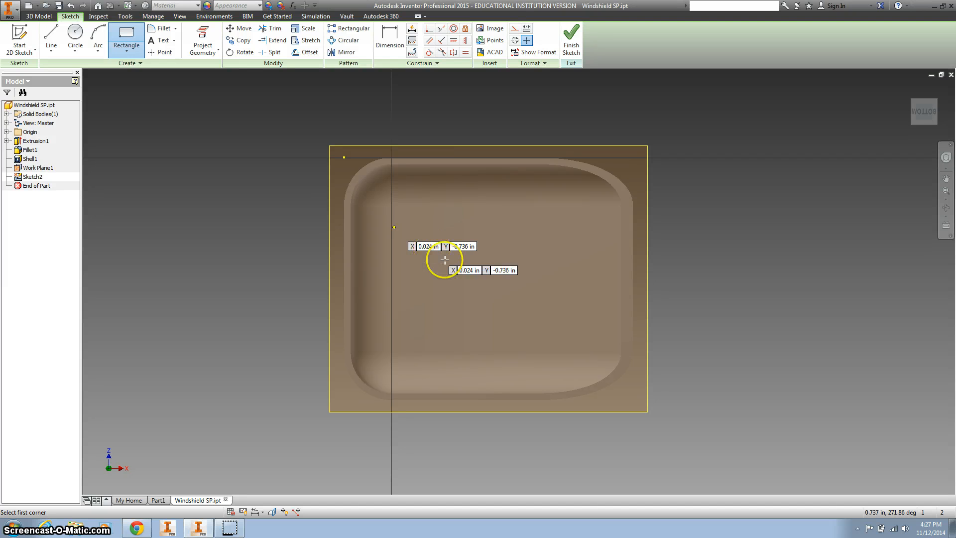
left_click(433, 220)
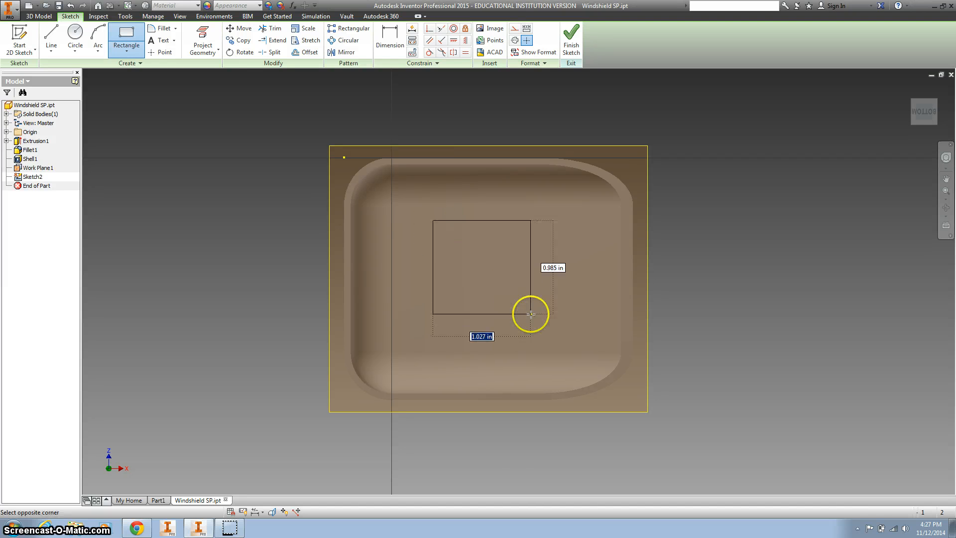
left_click(555, 334)
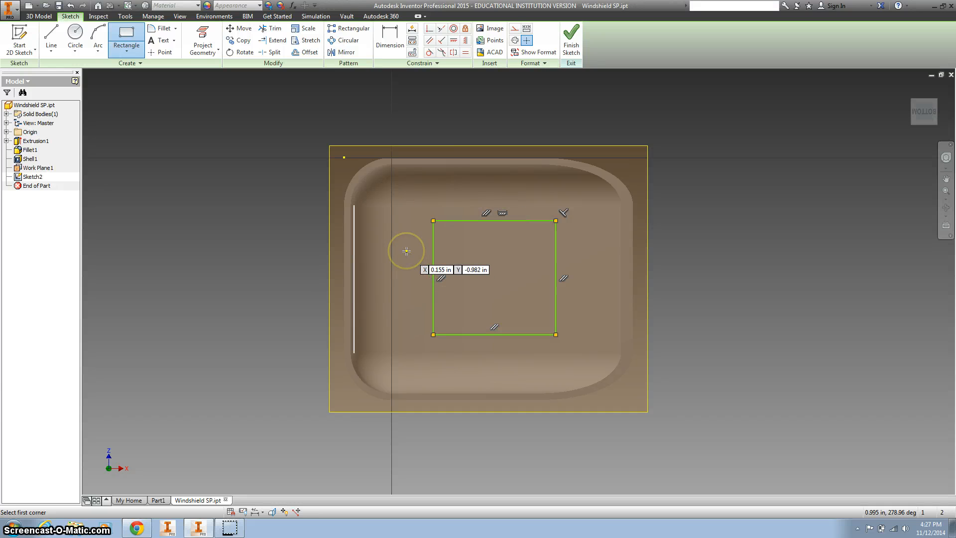
Try projecting the whole rim face into the sketch, and undo that projection
key("d")
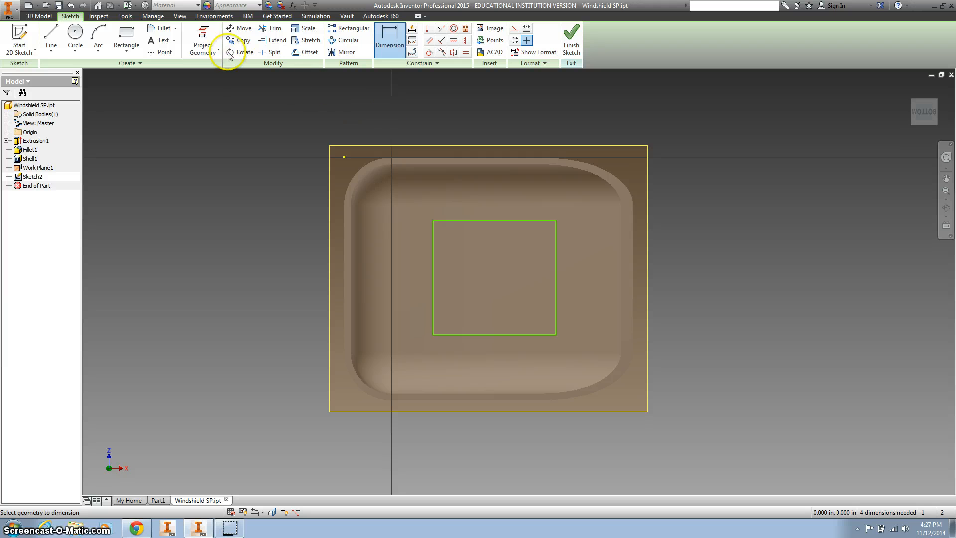
left_click(203, 39)
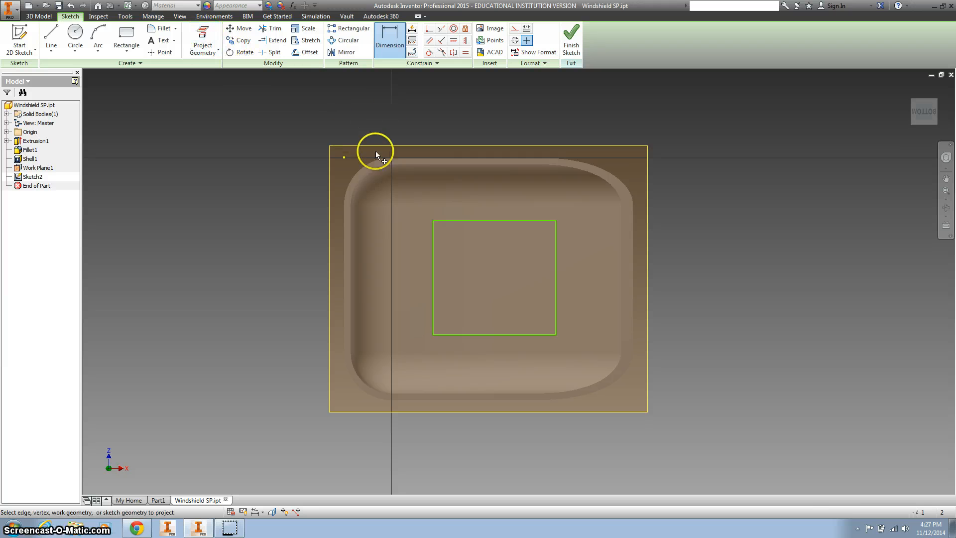
left_click(416, 162)
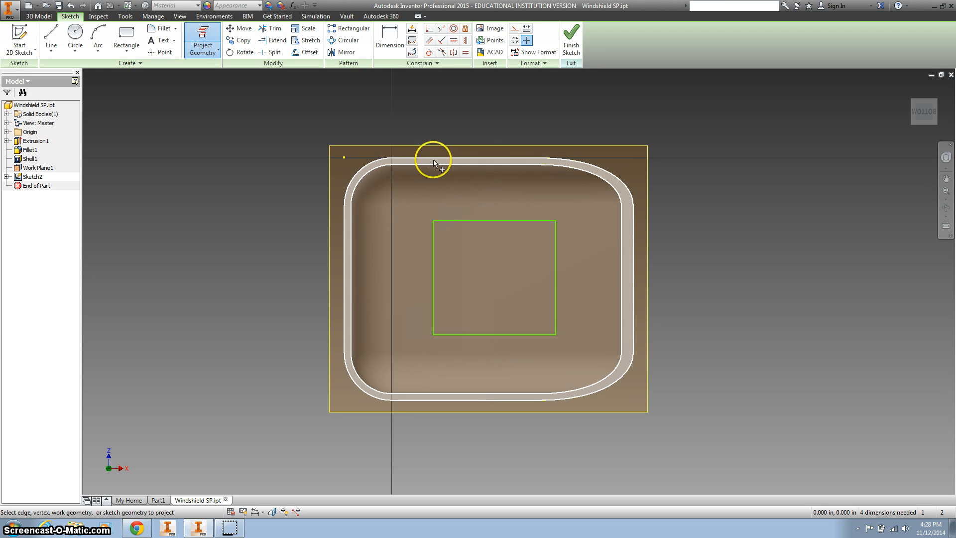
left_click(433, 160)
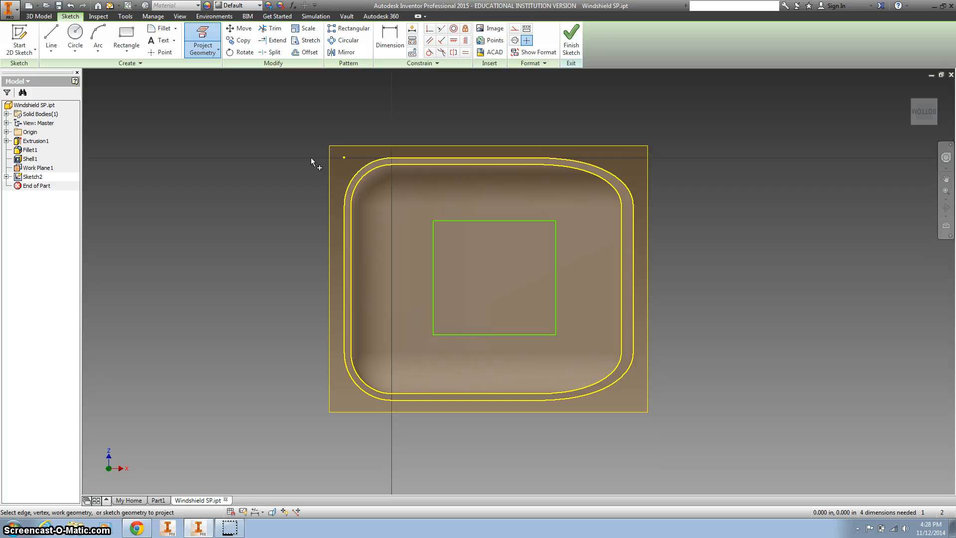
key("ctrl+z")
Try projecting two individual straight outer rim edges into the sketch, undoing the last one
left_click(210, 31)
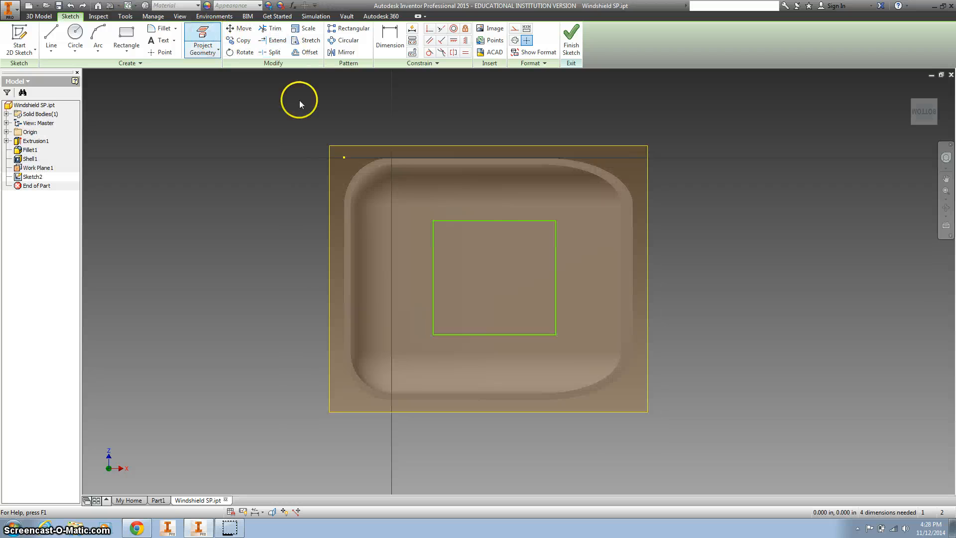
left_click(635, 270)
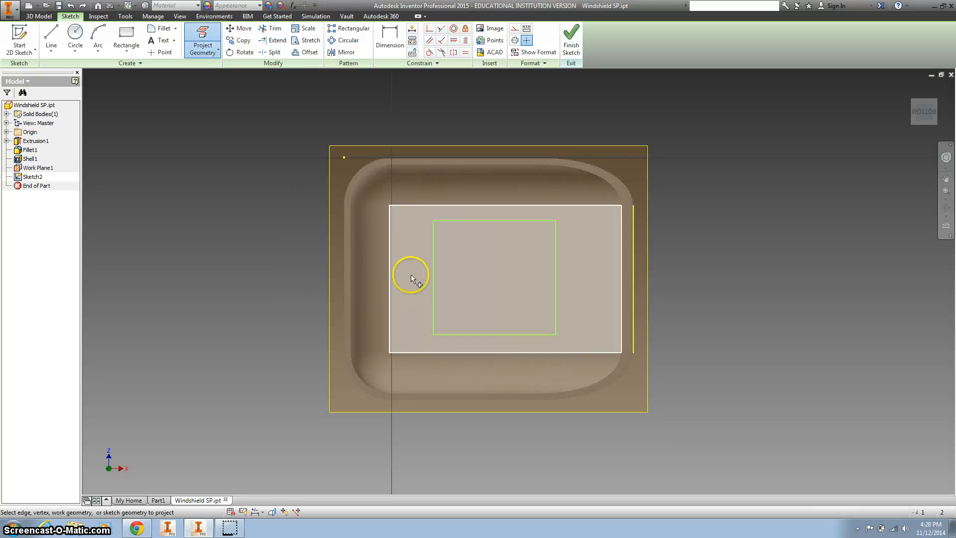
left_click(505, 400)
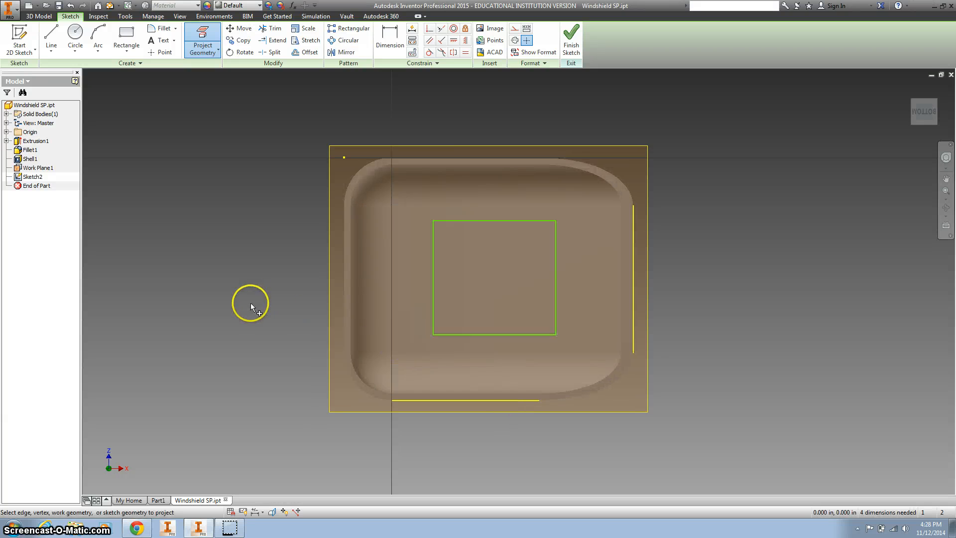
key("ctrl+z")
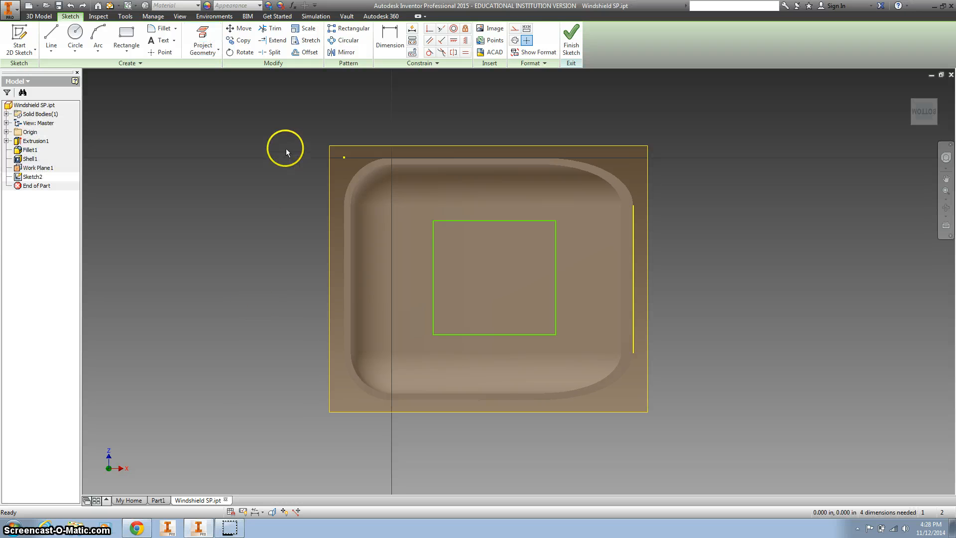
Project the rim face's inner and outer outlines into the sketch as reference geometry
left_click(204, 48)
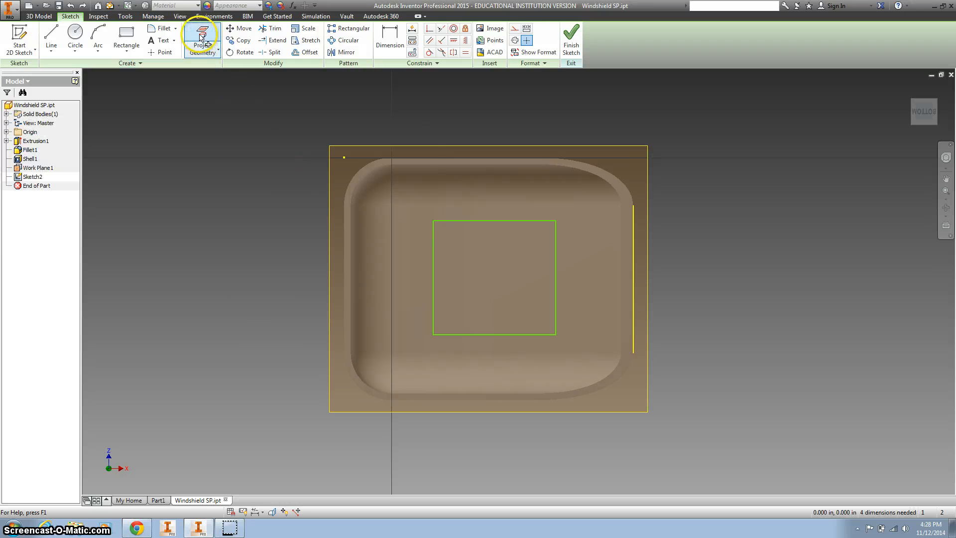
left_click(456, 162)
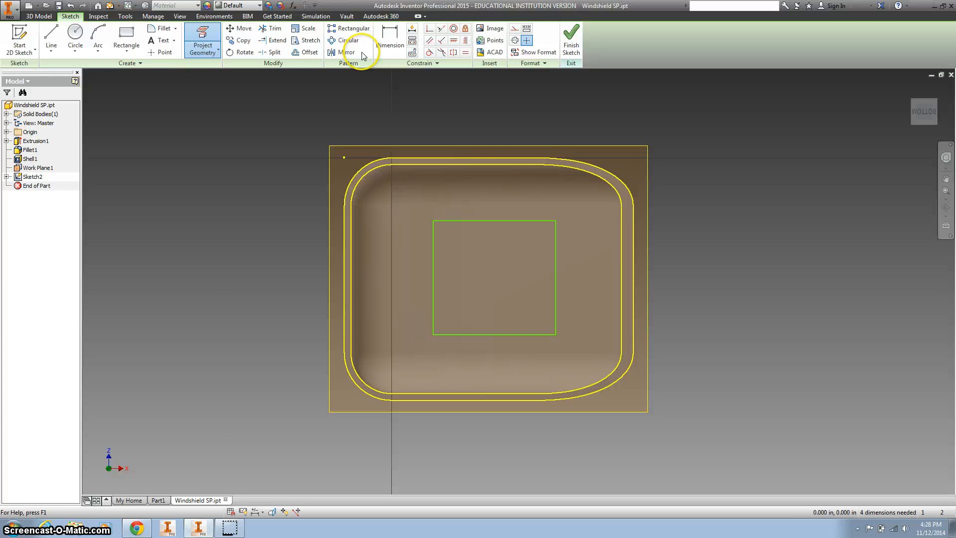
Dimension the distance from the rectangle's right side to the rim's outer right edge as 0.68 in
key("d")
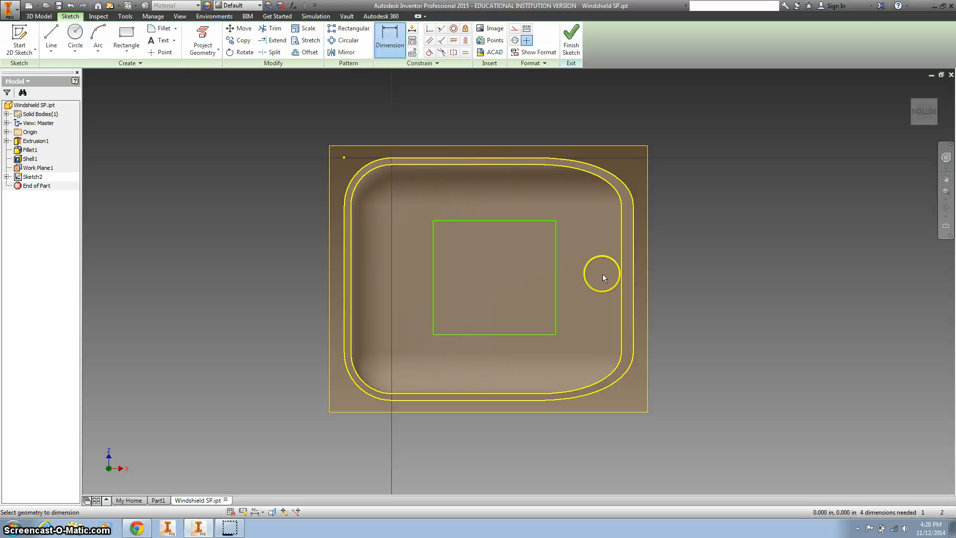
left_click(634, 287)
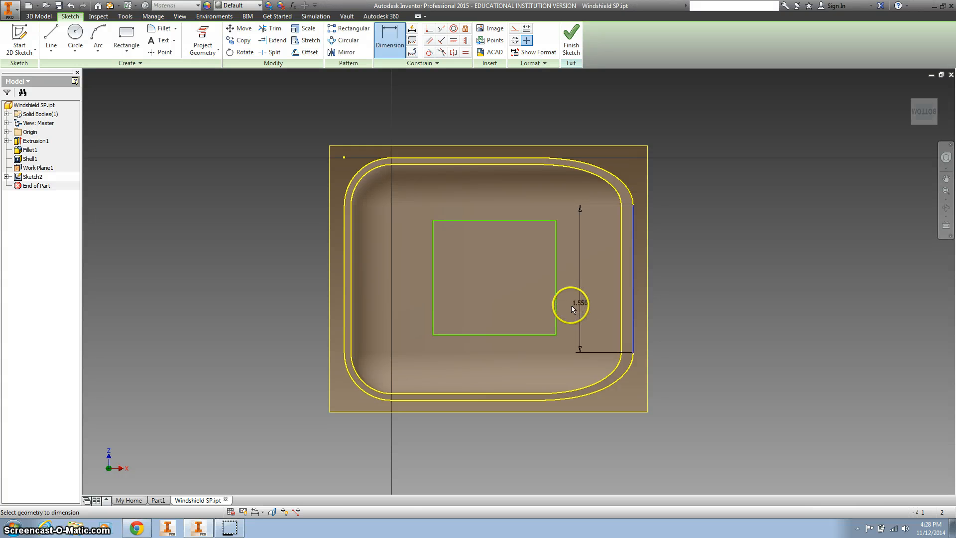
left_click(557, 309)
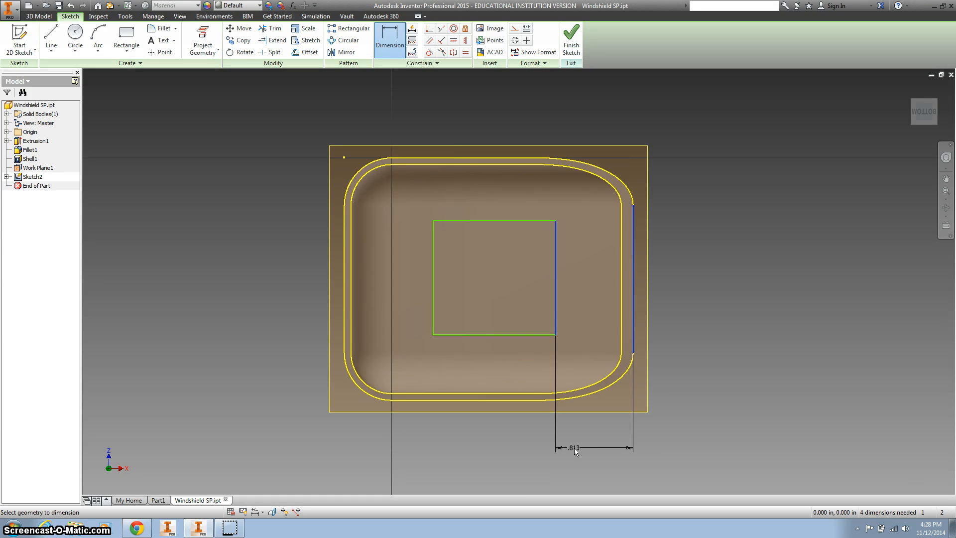
left_click(574, 447)
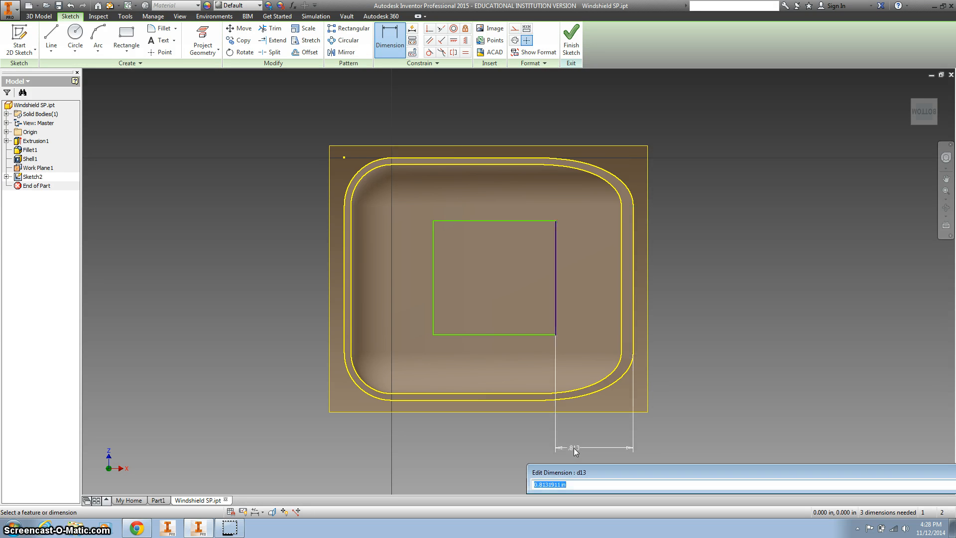
type(".68")
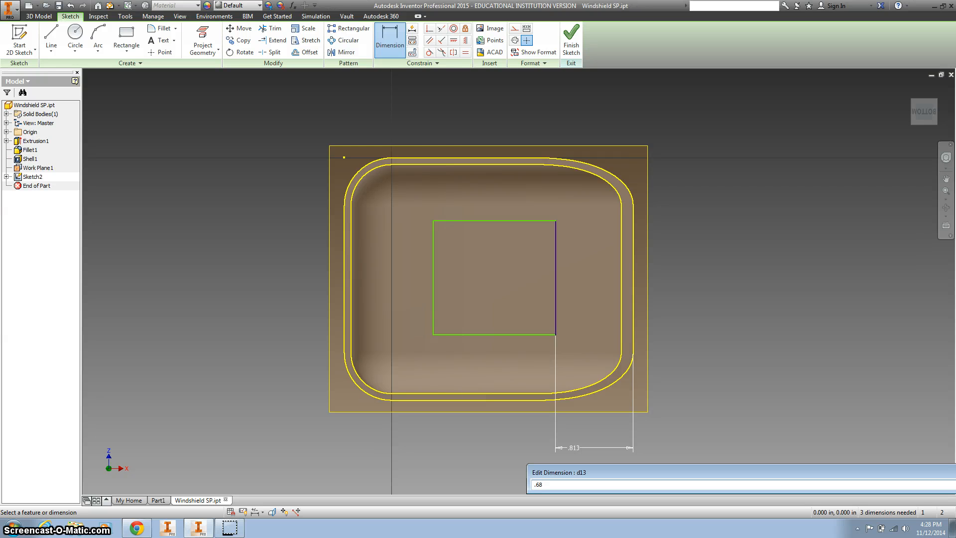
key("Return")
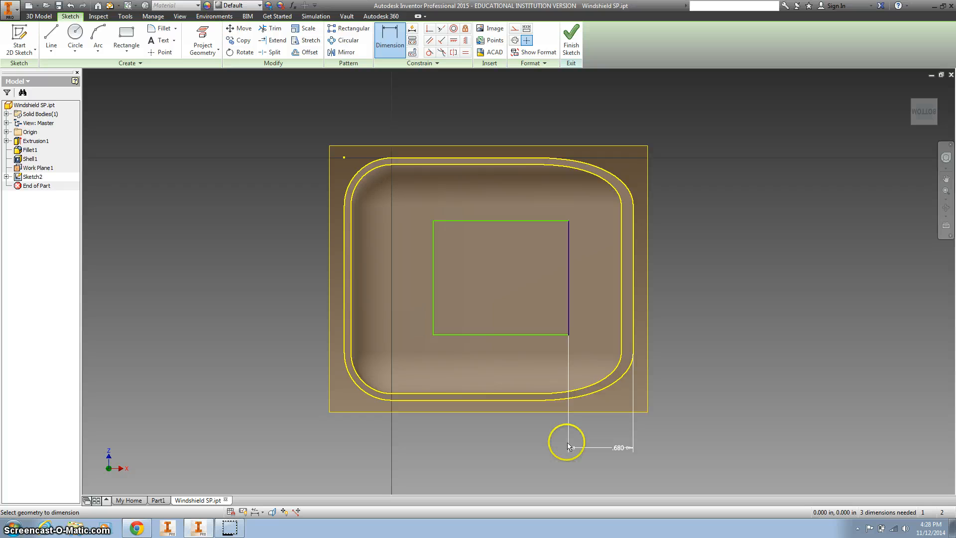
Dimension the distance from the rectangle's left side to the rim's outer right edge as 2.22 in
left_click(633, 286)
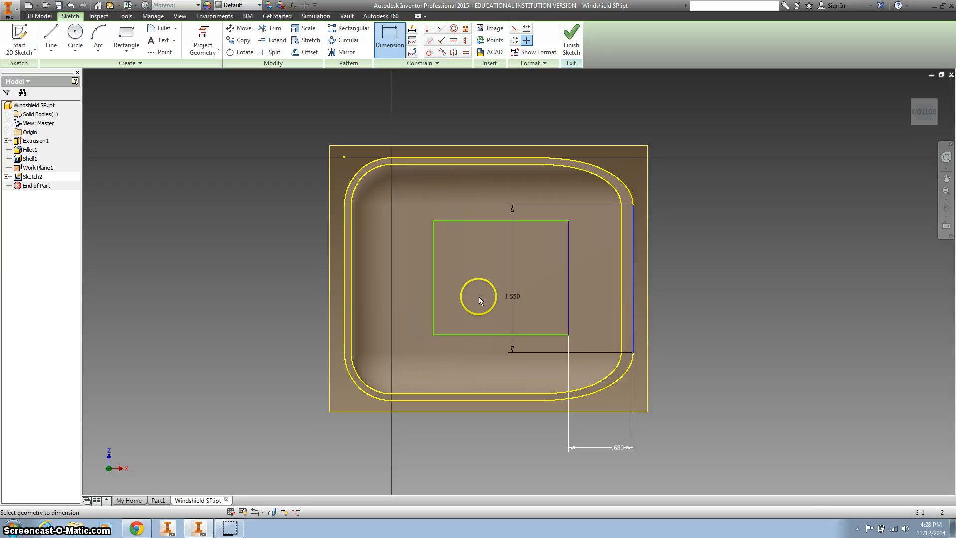
left_click(433, 294)
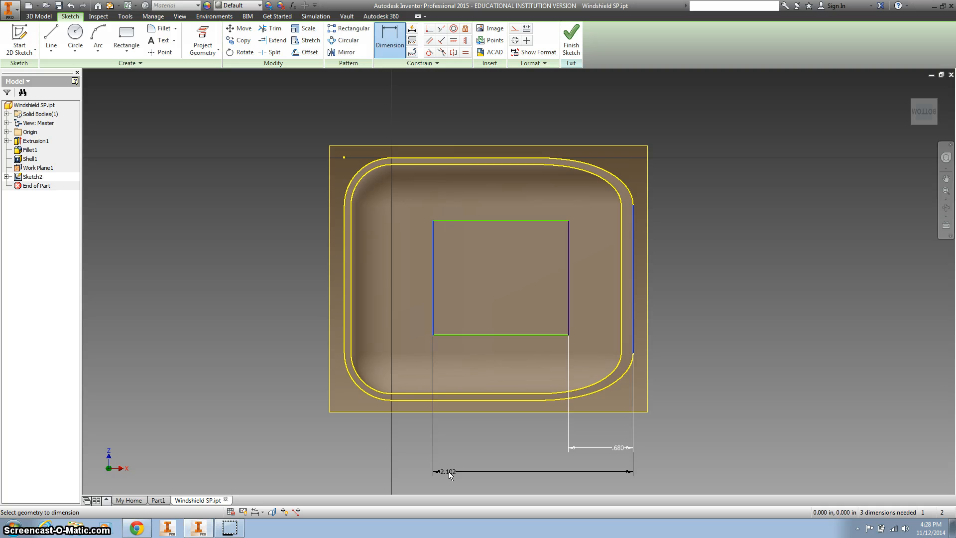
left_click(449, 471)
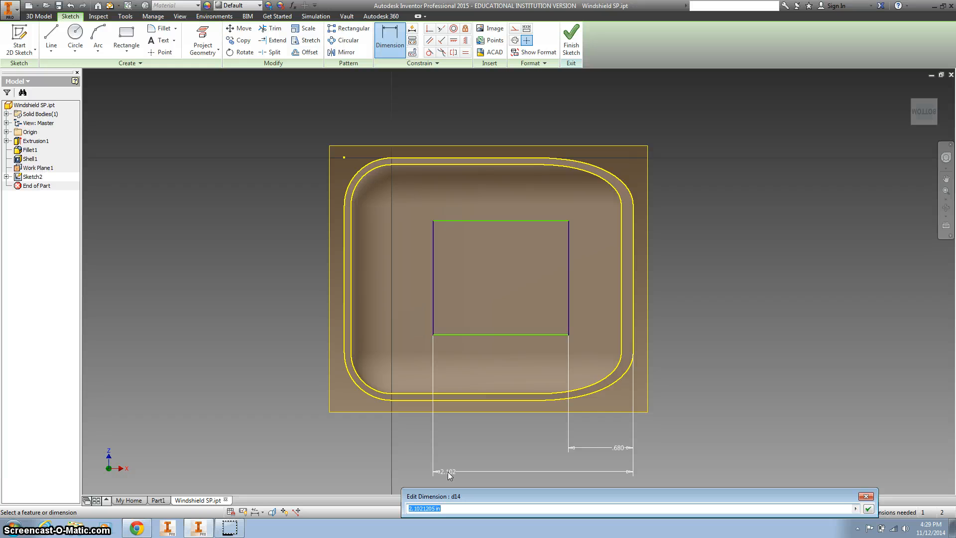
type("2.22")
key("Return")
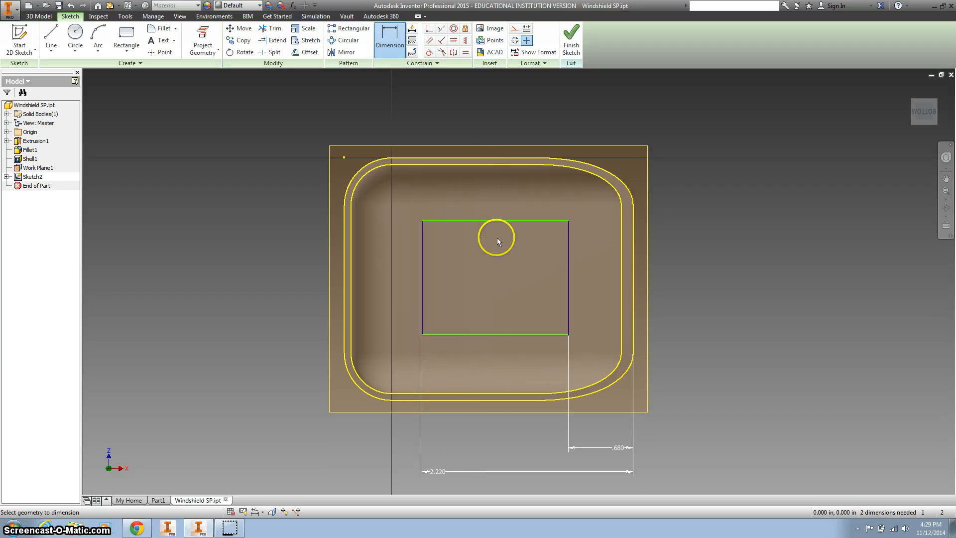
Dimension the distance from the rectangle's lower side to the rim's outer lower edge as 0.29 in
left_click(495, 400)
left_click(480, 335)
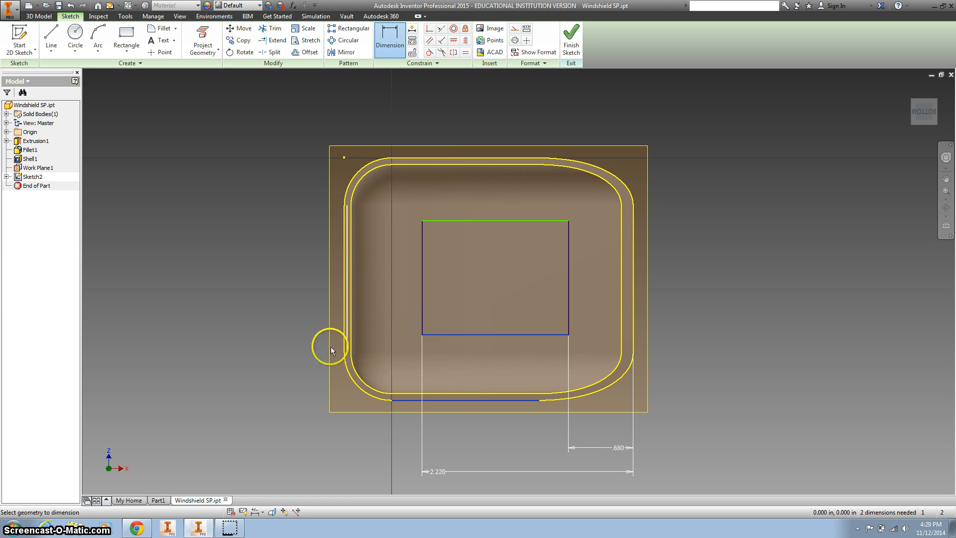
left_click(270, 364)
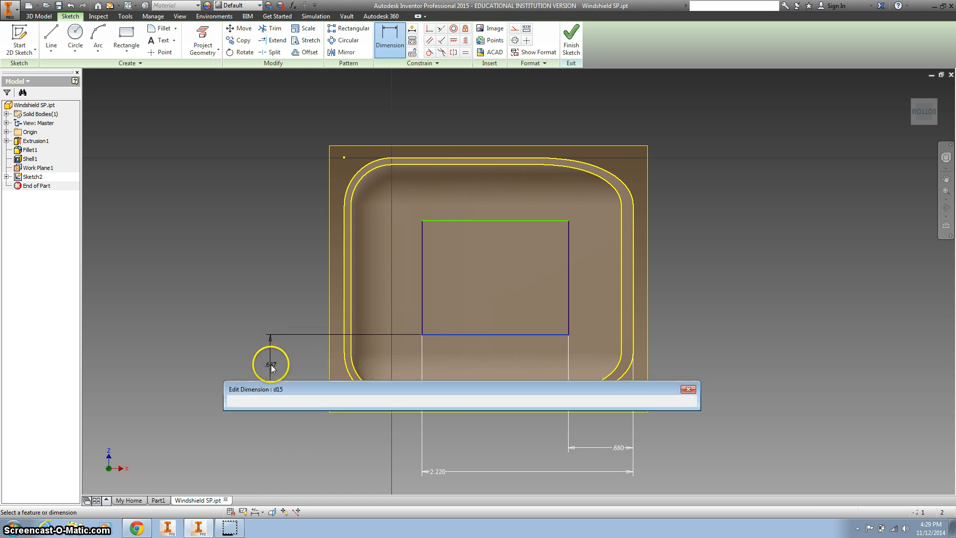
type(".")
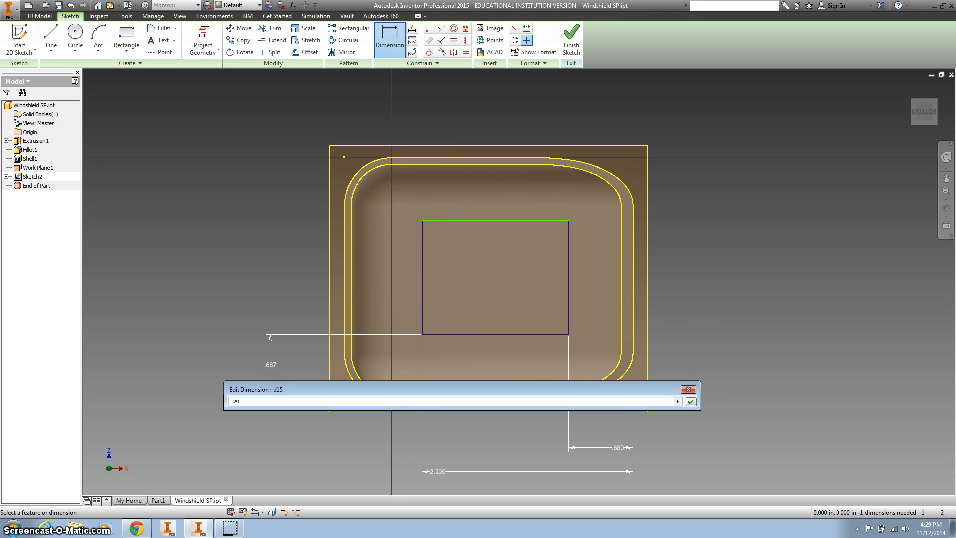
type("29")
key("Return")
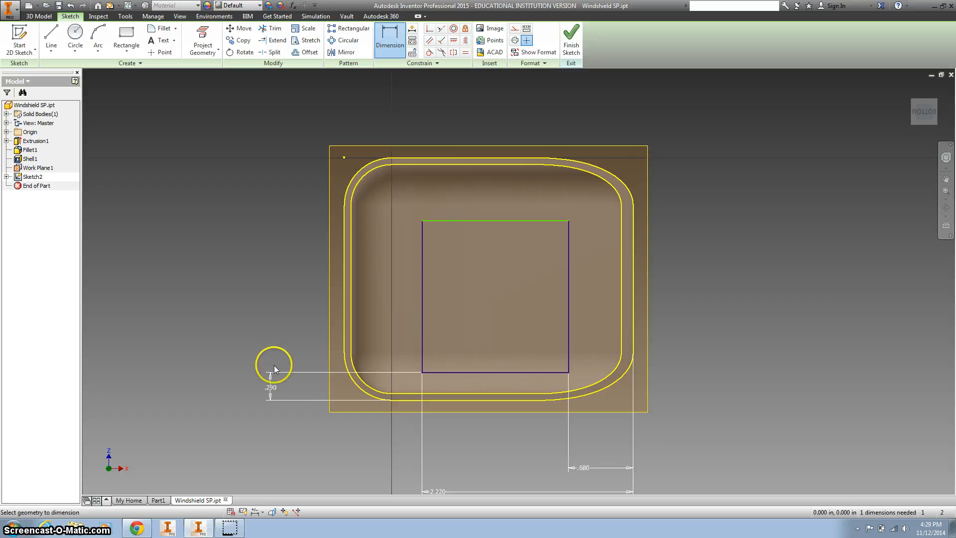
Dimension the distance from the rectangle's upper side to the rim's outer lower edge as 2.26 in
left_click(500, 399)
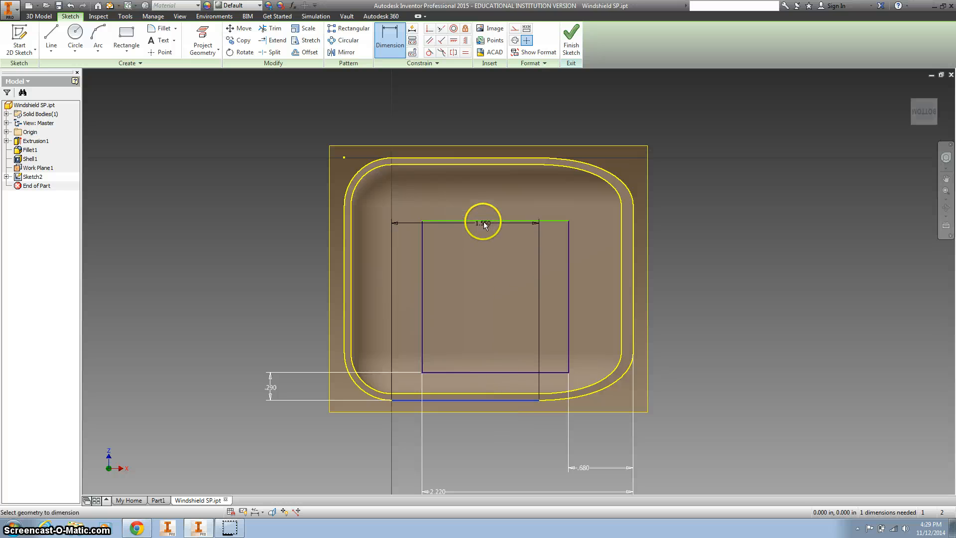
left_click(488, 220)
left_click(219, 268)
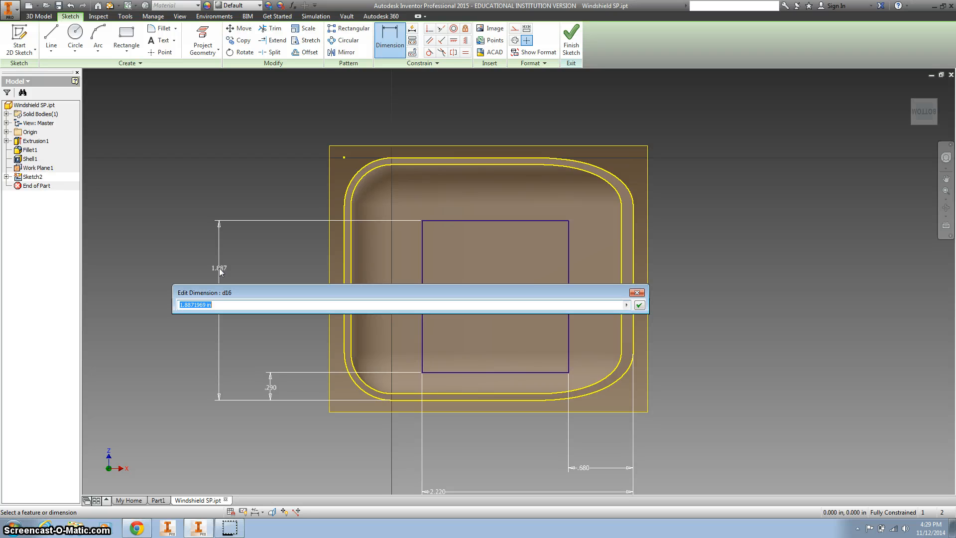
type("2.26")
key("Return")
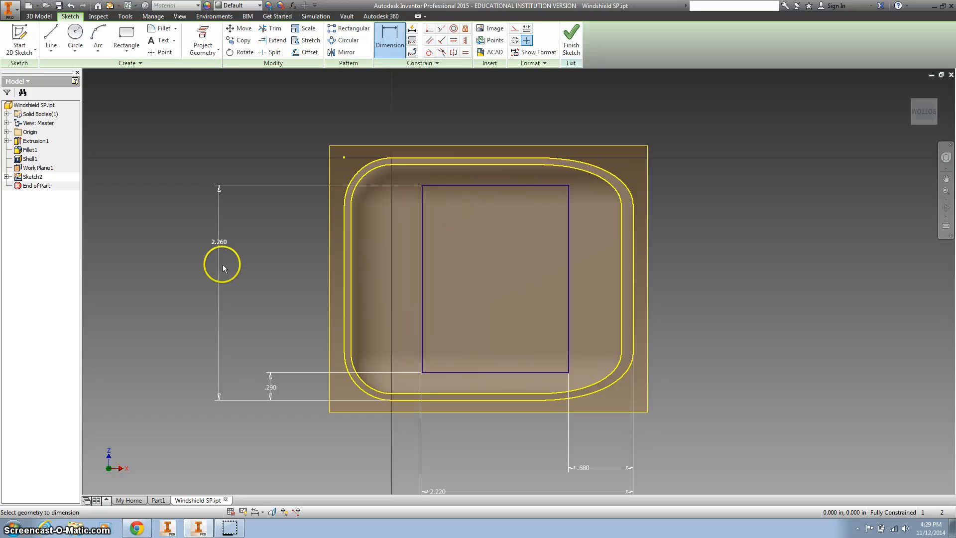
Fillet all four corners of the rectangle with a 0.15 in radius
left_click(162, 29)
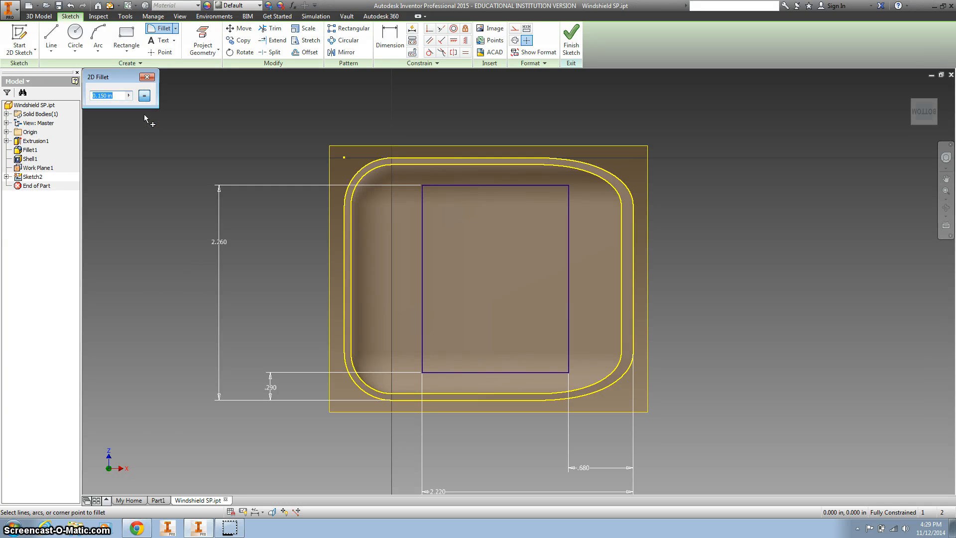
type(".15")
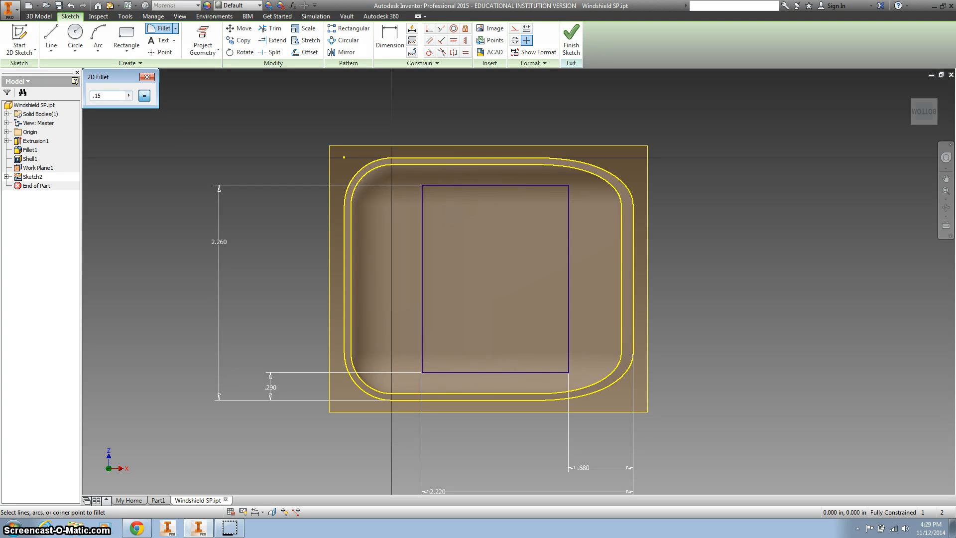
left_click(421, 198)
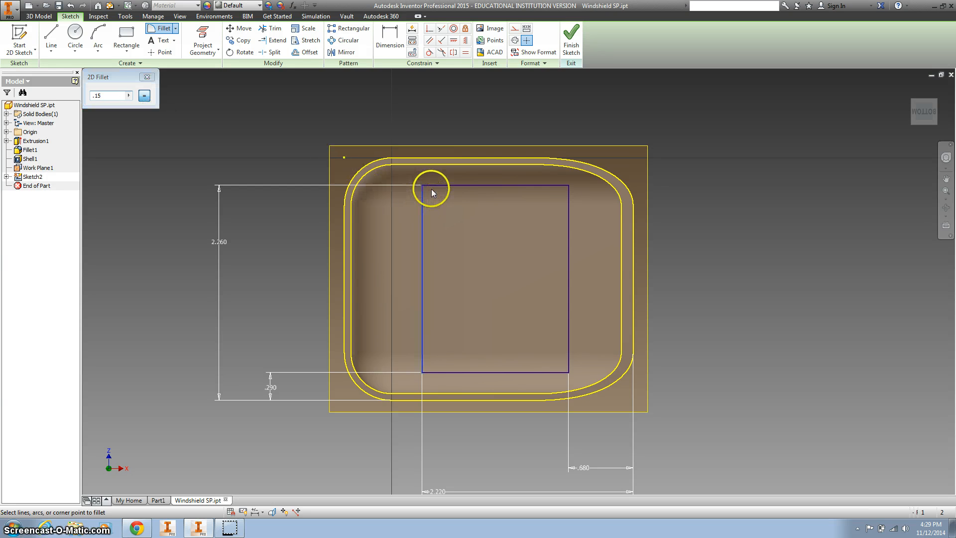
left_click(436, 185)
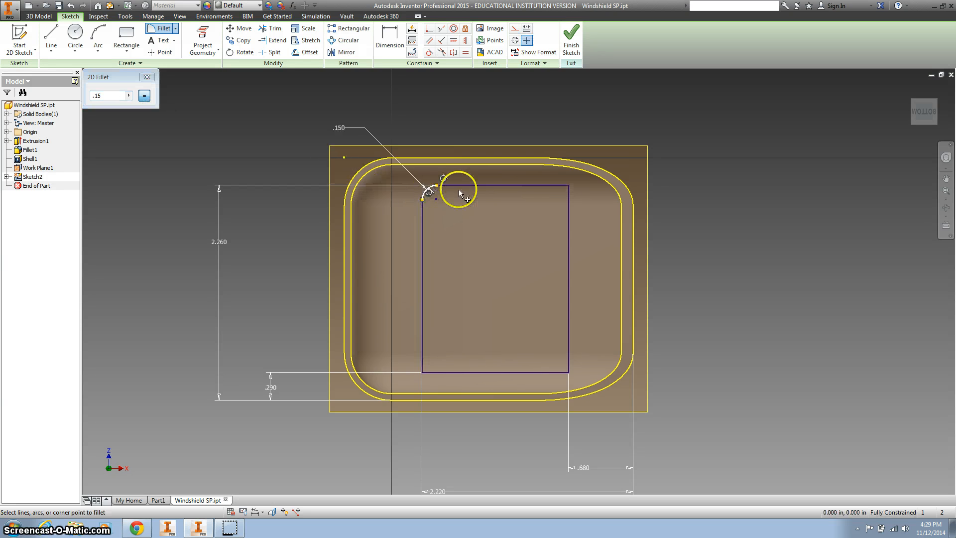
left_click(569, 203)
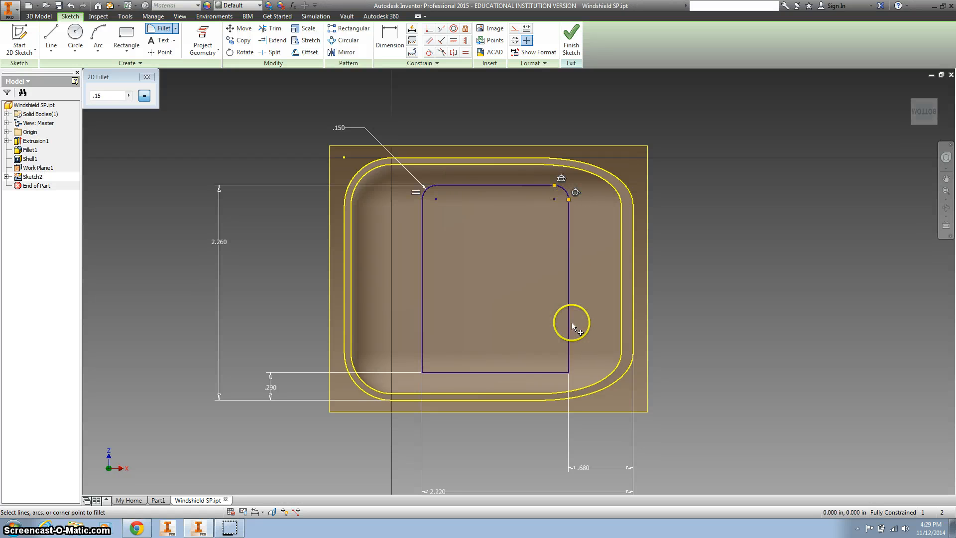
left_click(555, 371)
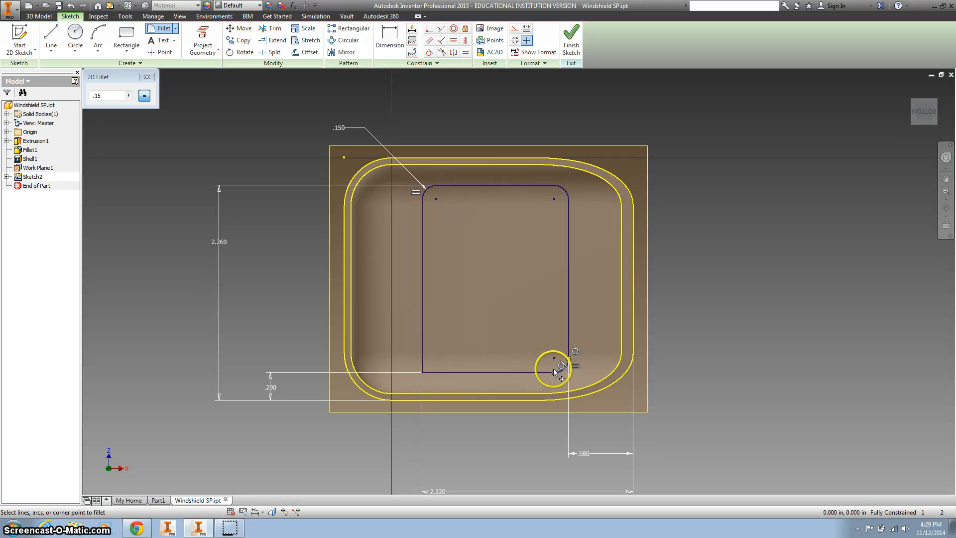
left_click(423, 355)
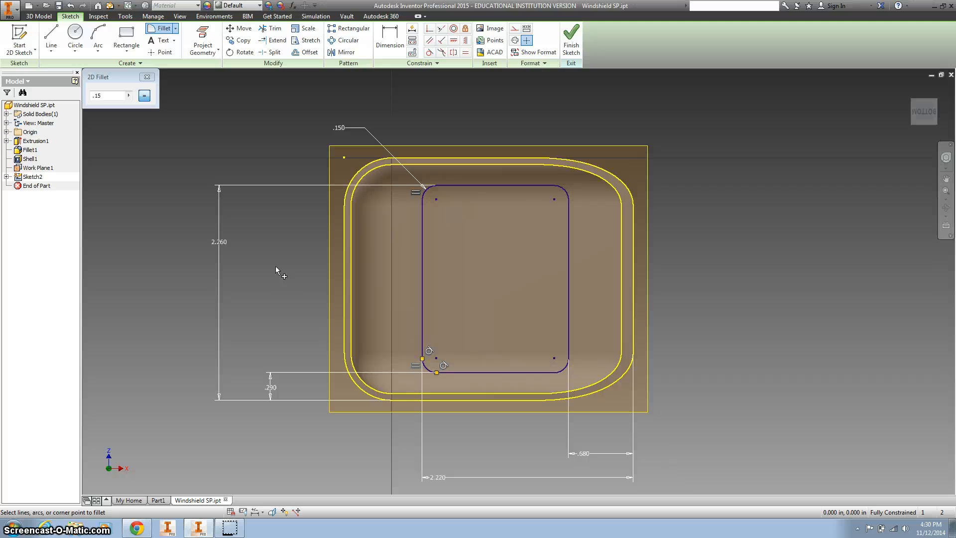
left_click(147, 98)
left_click(148, 77)
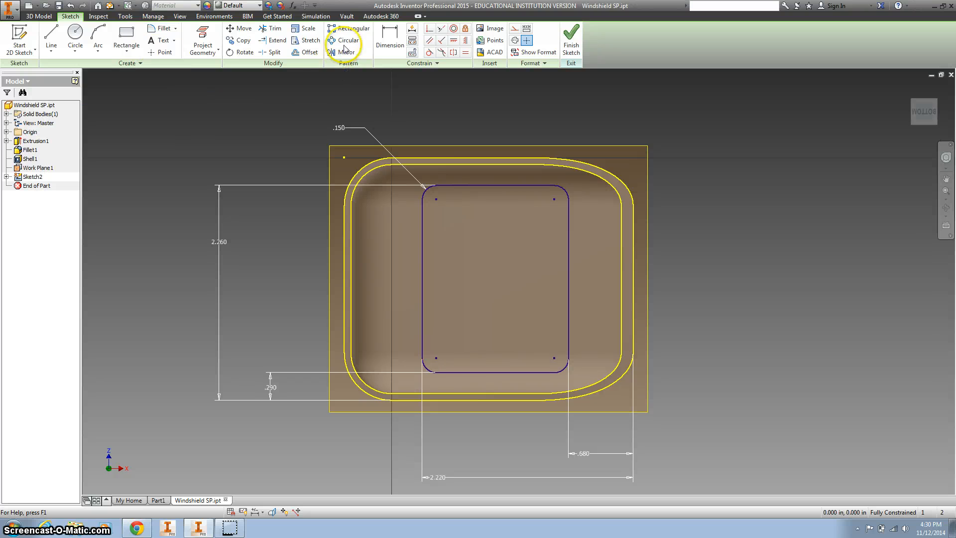
Offset the rounded rectangle inward by 0.07 in and finish the sketch
left_click(309, 53)
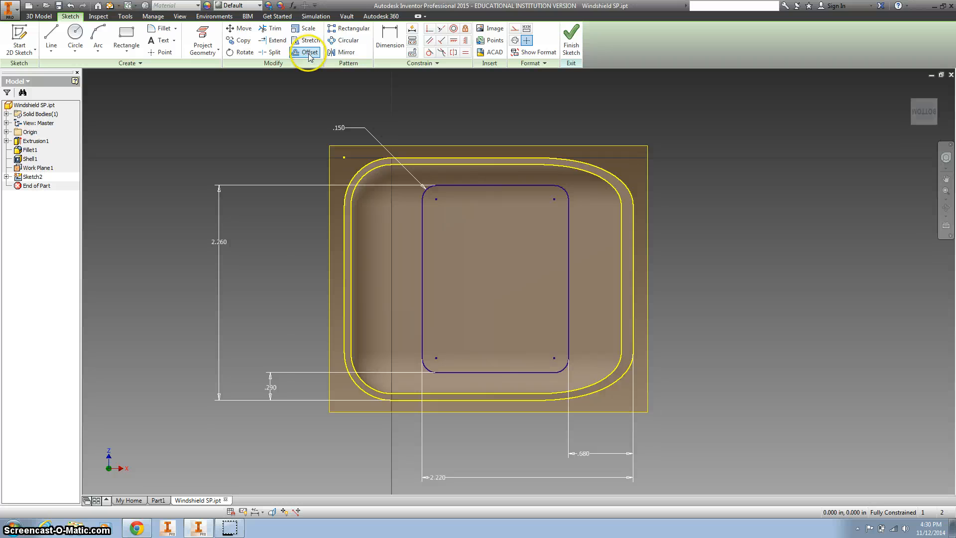
left_click(474, 184)
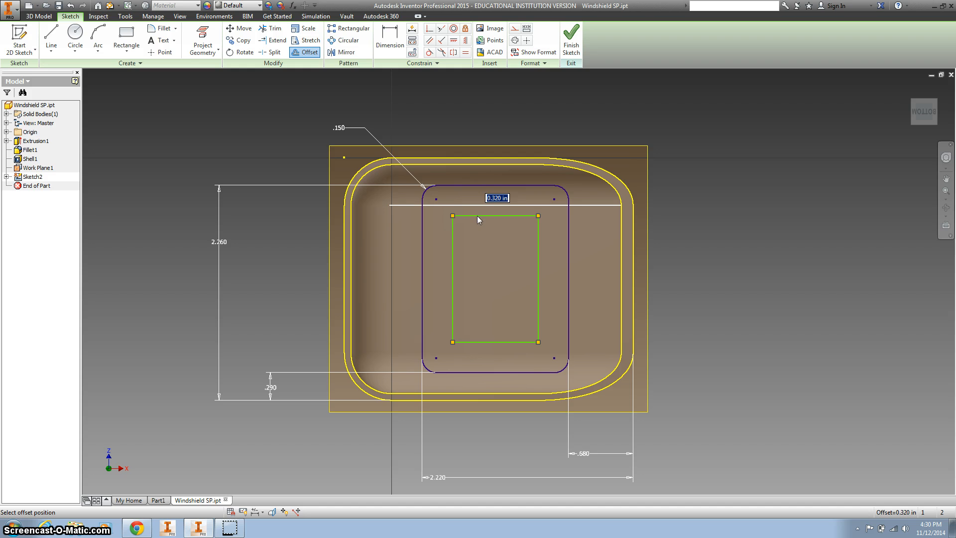
type(".07")
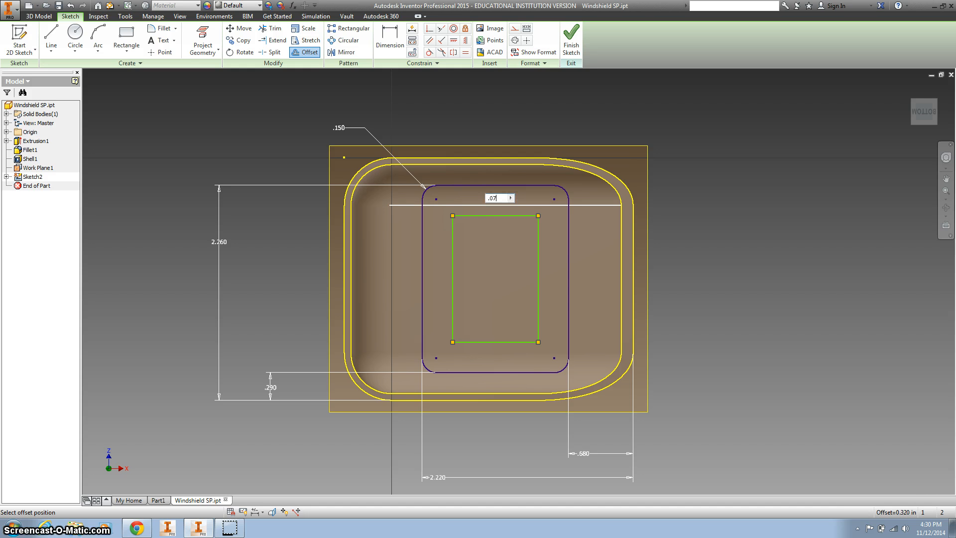
key("Return")
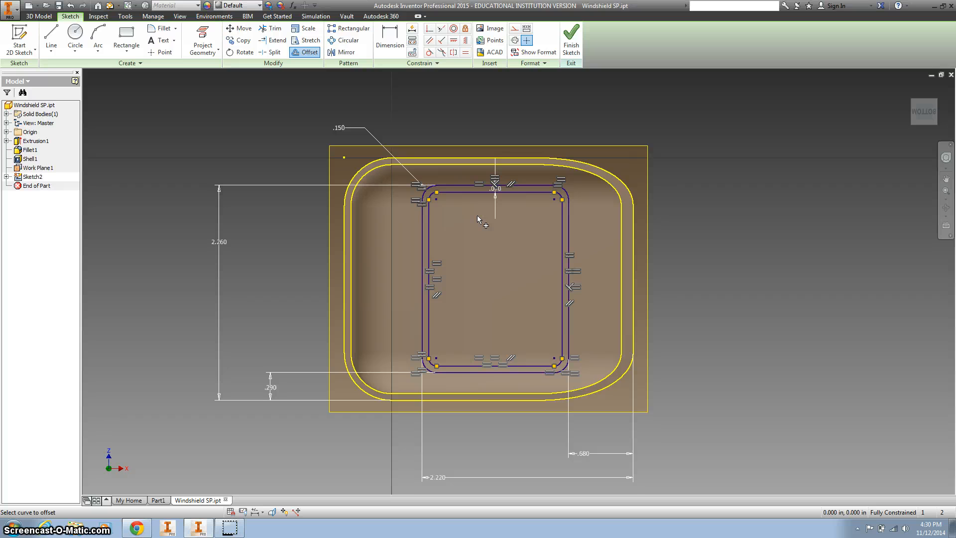
key("Escape")
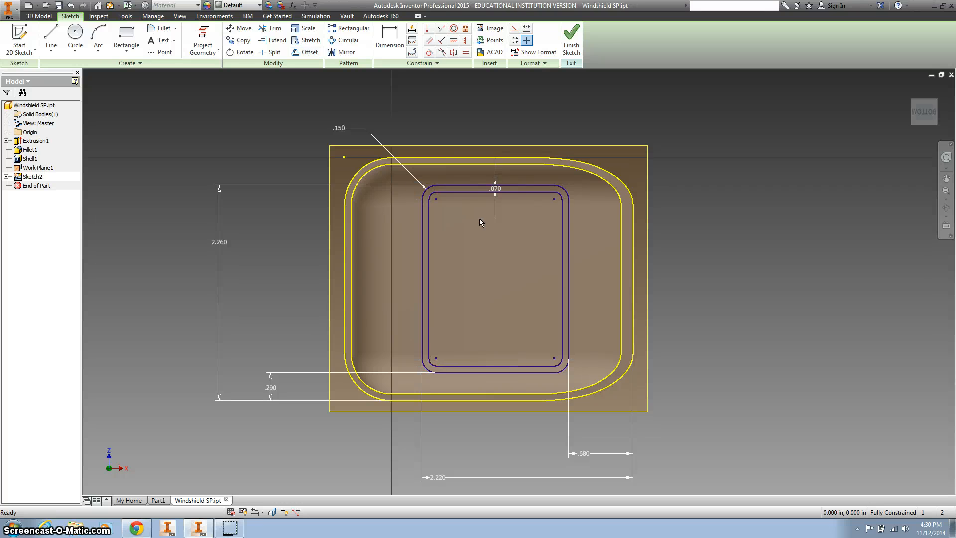
left_click(570, 42)
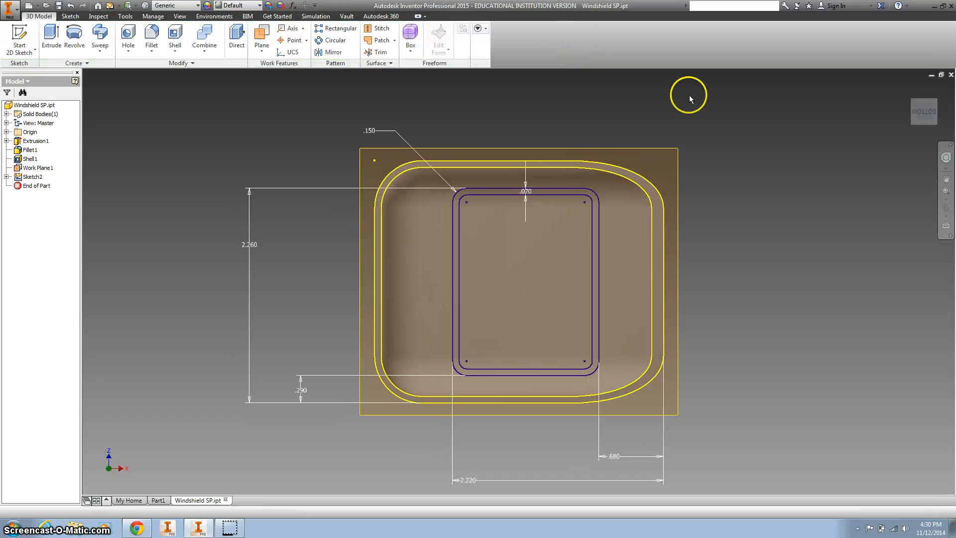
Extrude the narrow band between the two rounded rectangles up into the shell, using the To Next extent in Direction 2
left_click(910, 90)
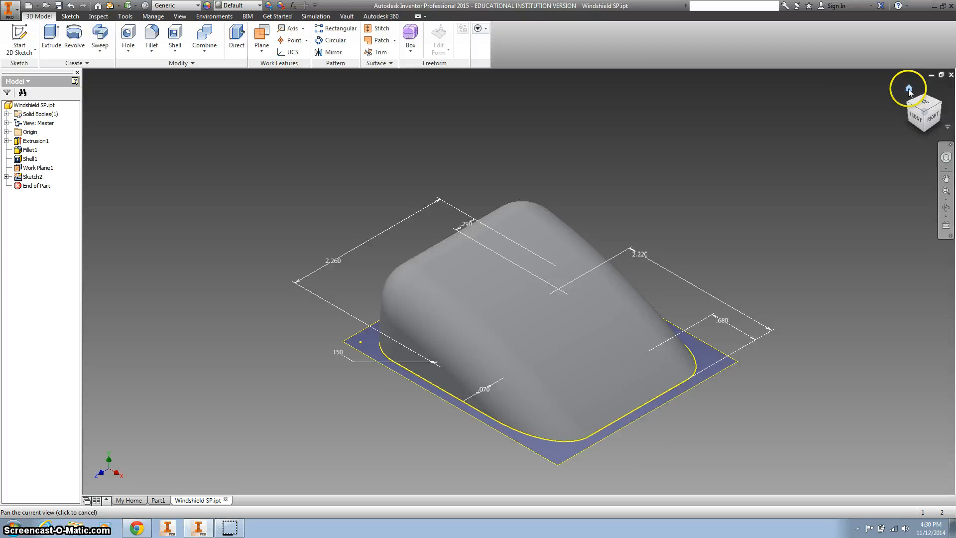
left_click(926, 130)
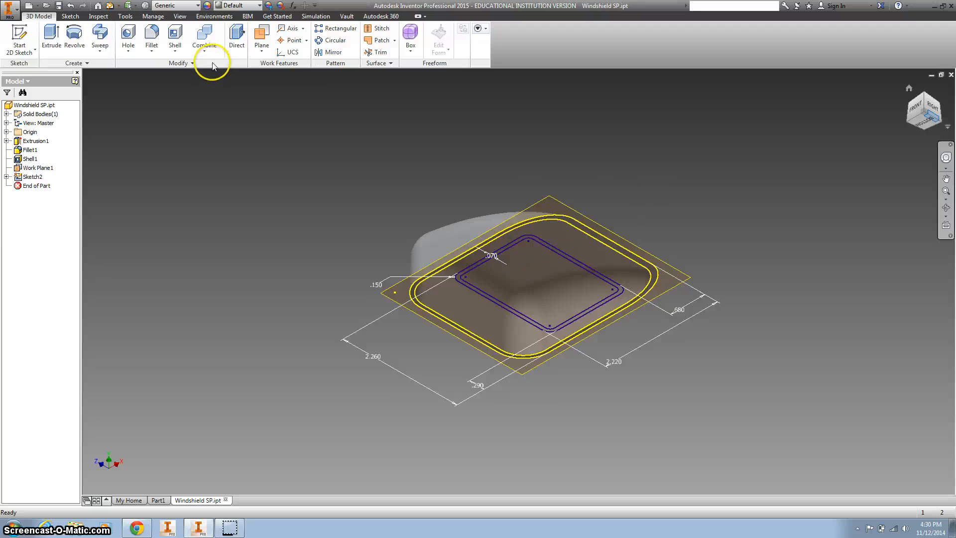
left_click(52, 35)
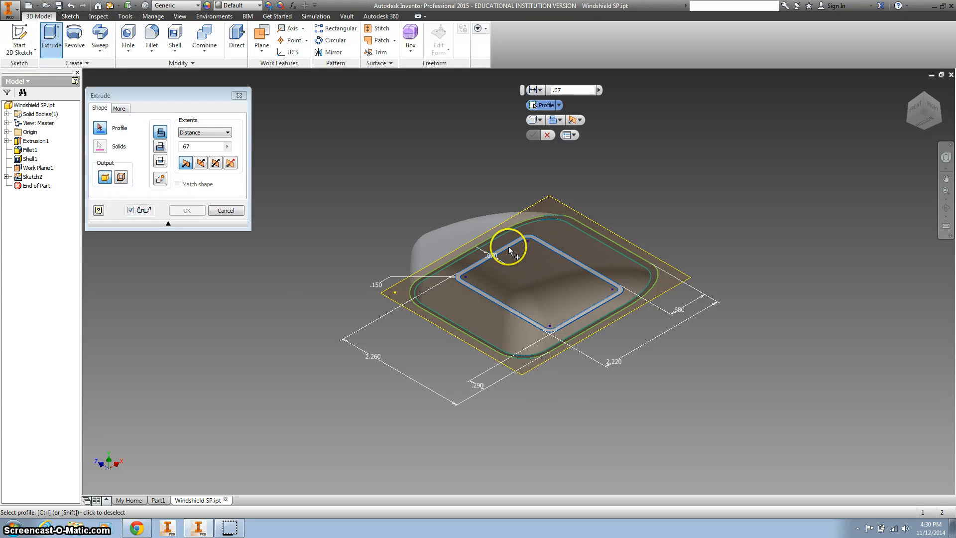
scroll(509, 246, "down", 3)
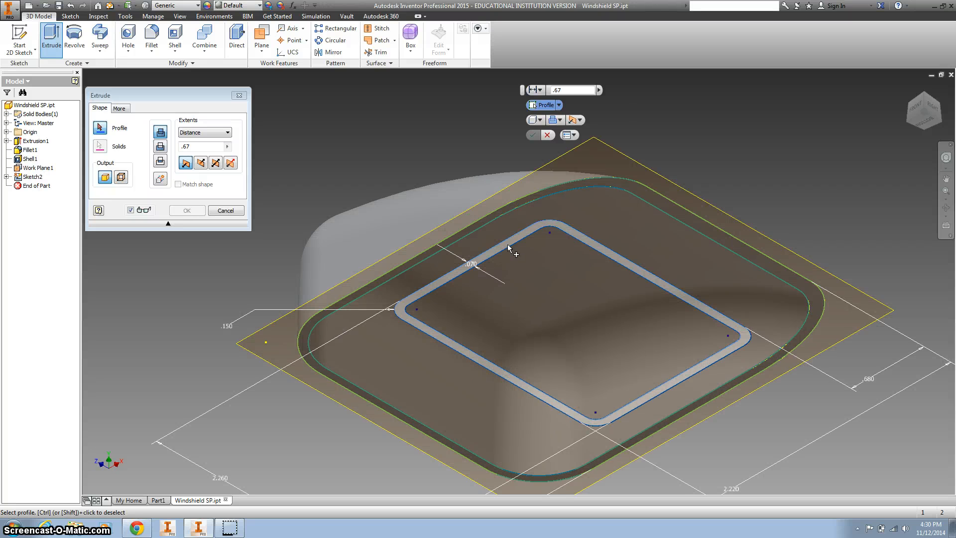
left_click(509, 246)
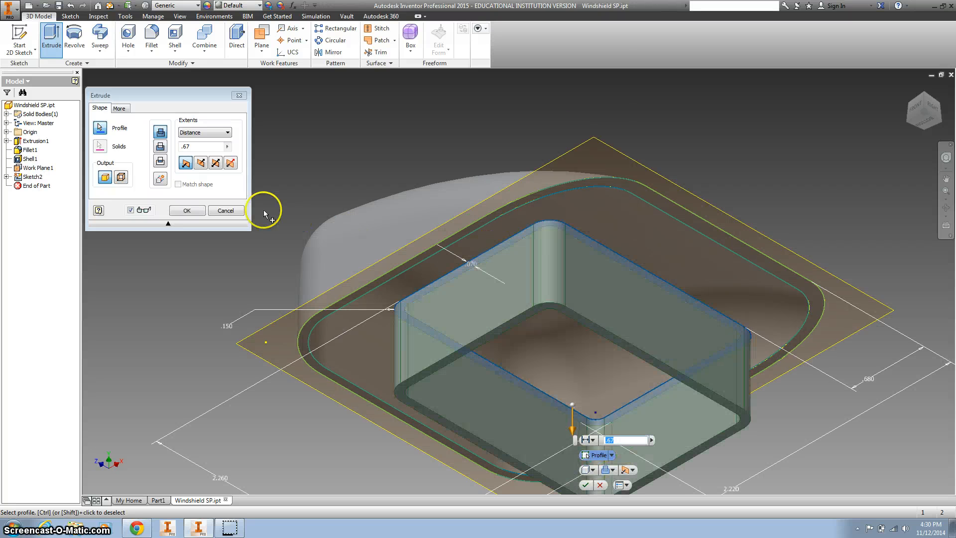
left_click(202, 164)
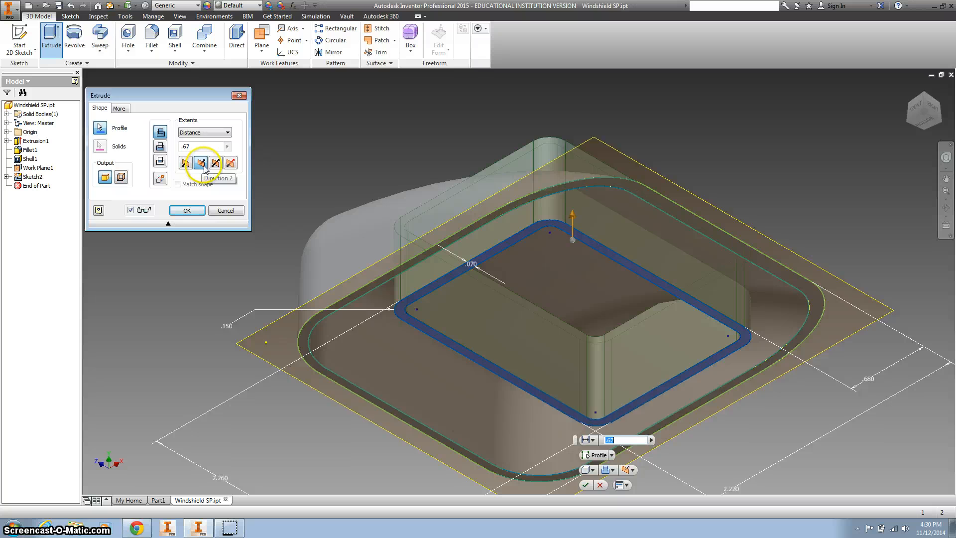
left_click(202, 132)
left_click(195, 150)
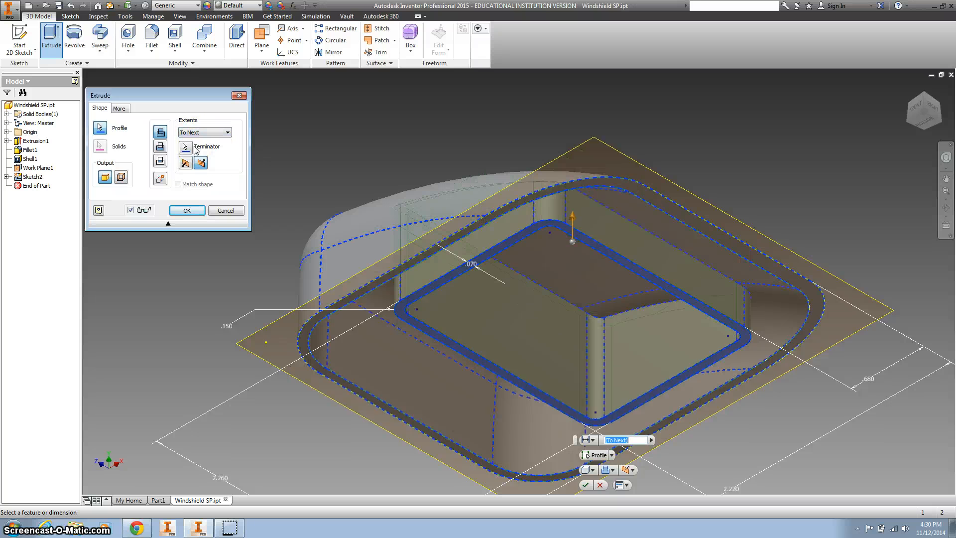
left_click(188, 210)
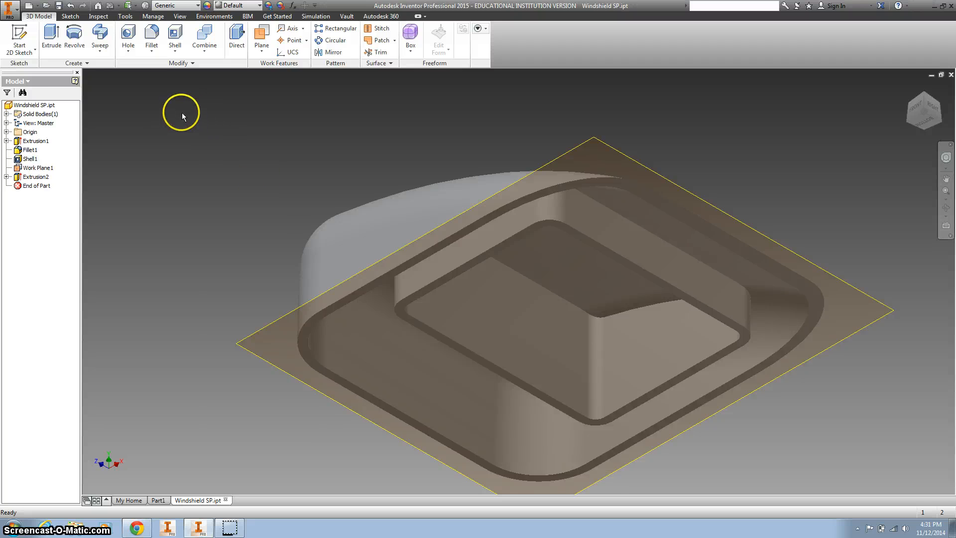
left_click(52, 39)
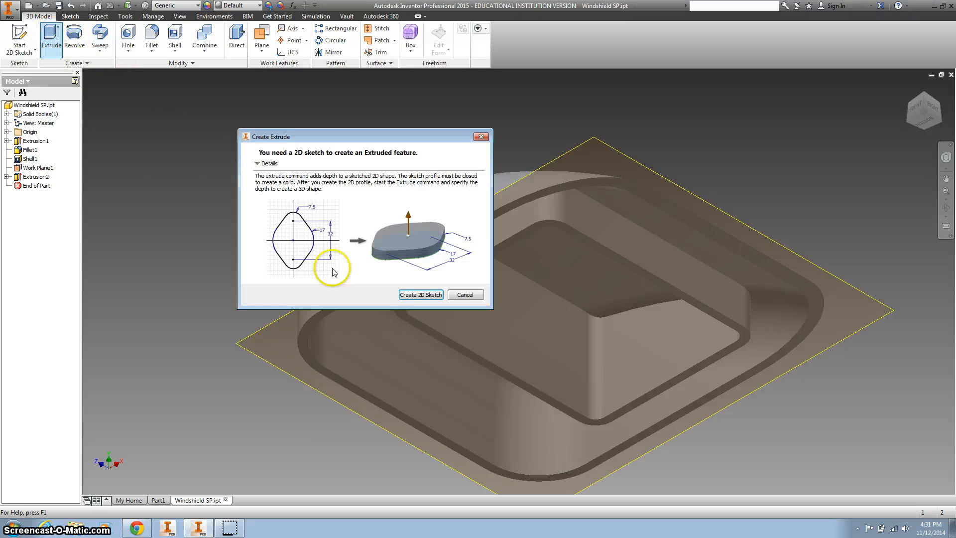
left_click(481, 136)
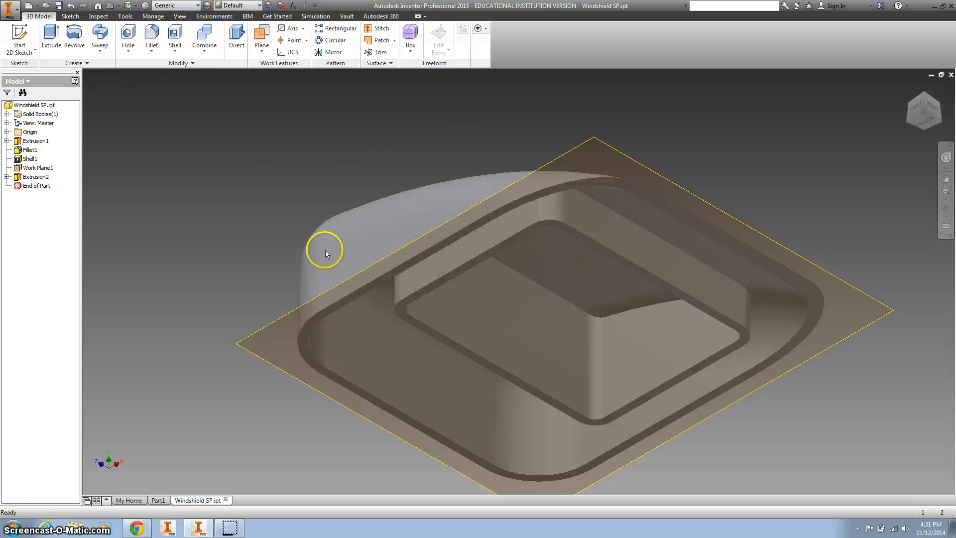
Create a sketch on the underside face of the rounded rectangular wall, project the face's inner and outer outlines, and finish the sketch
left_click(489, 256)
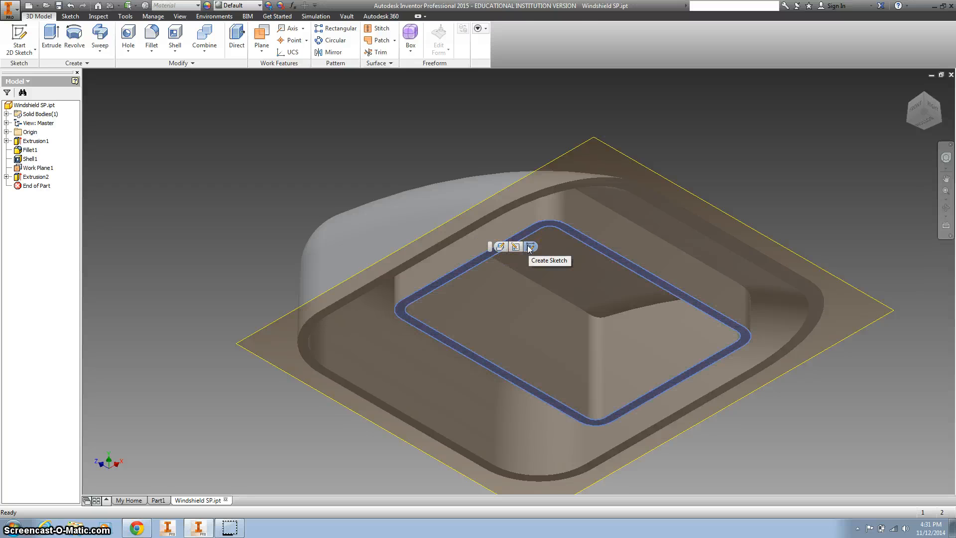
left_click(529, 247)
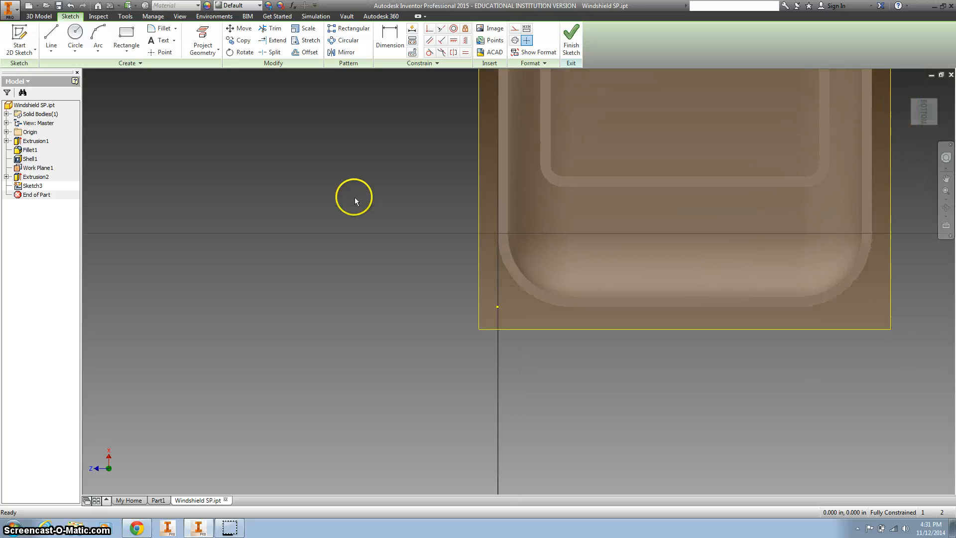
left_click(200, 40)
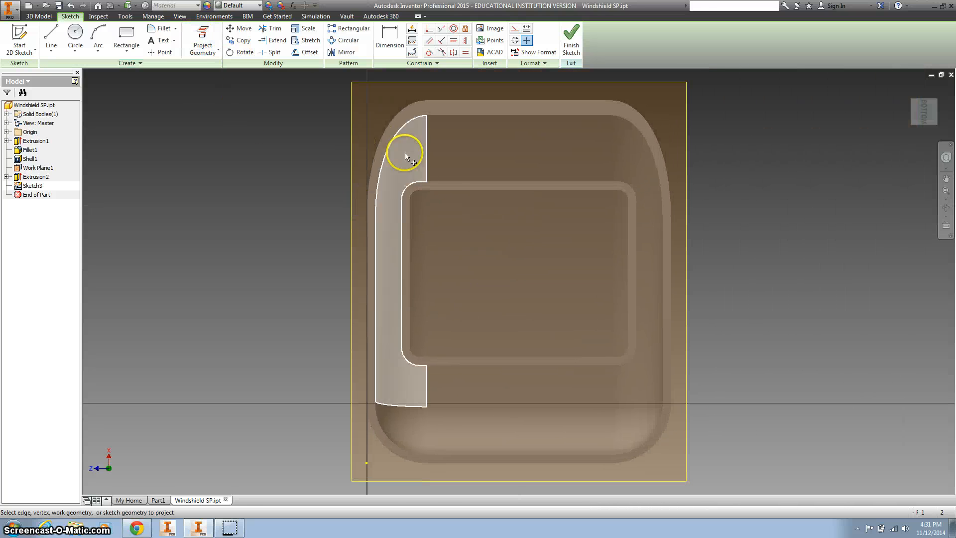
left_click(443, 186)
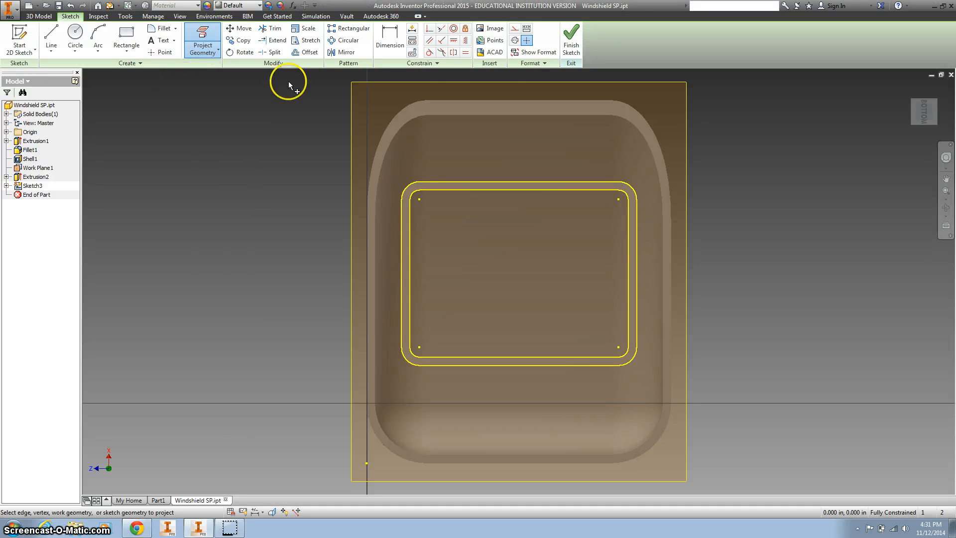
left_click(571, 41)
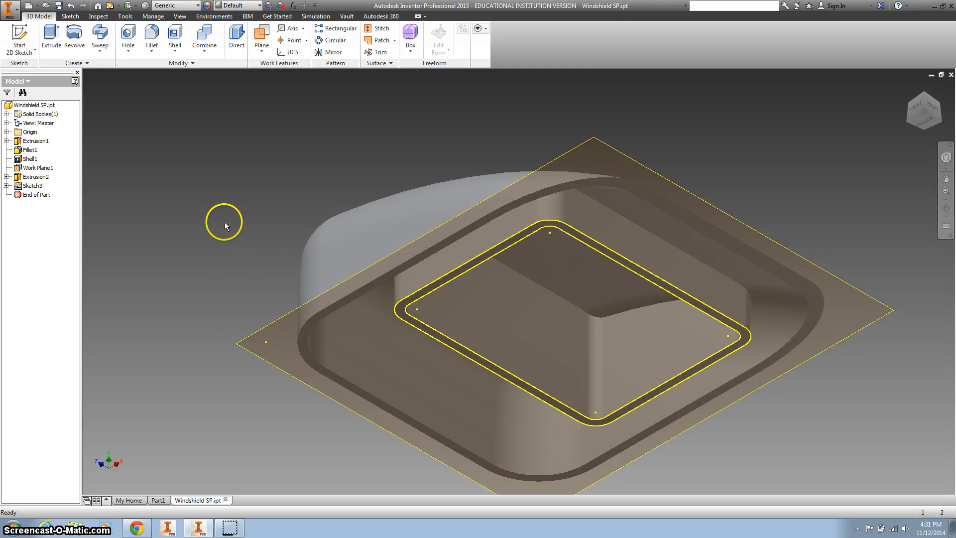
Extrude the band between the two projected outlines 0.67 in downward, away from the shell
left_click(52, 36)
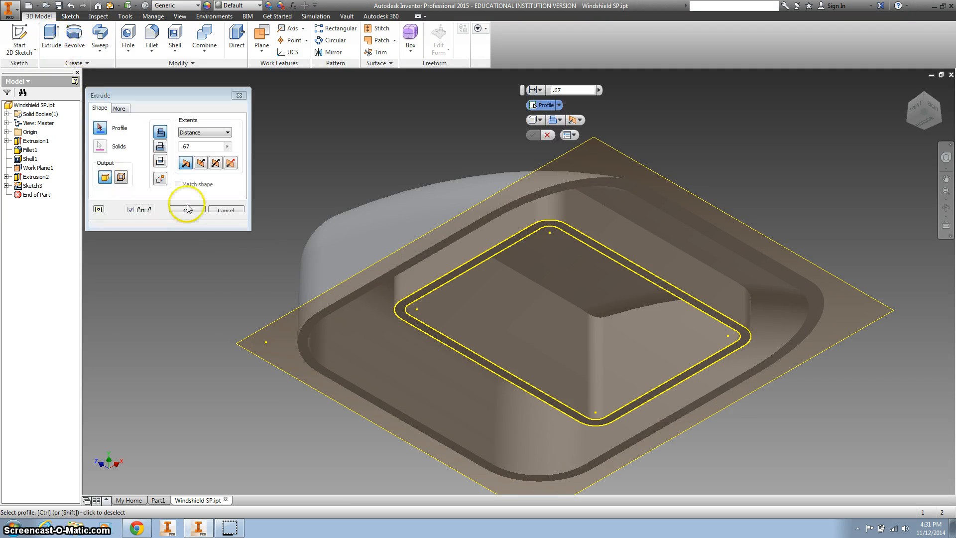
left_click(444, 279)
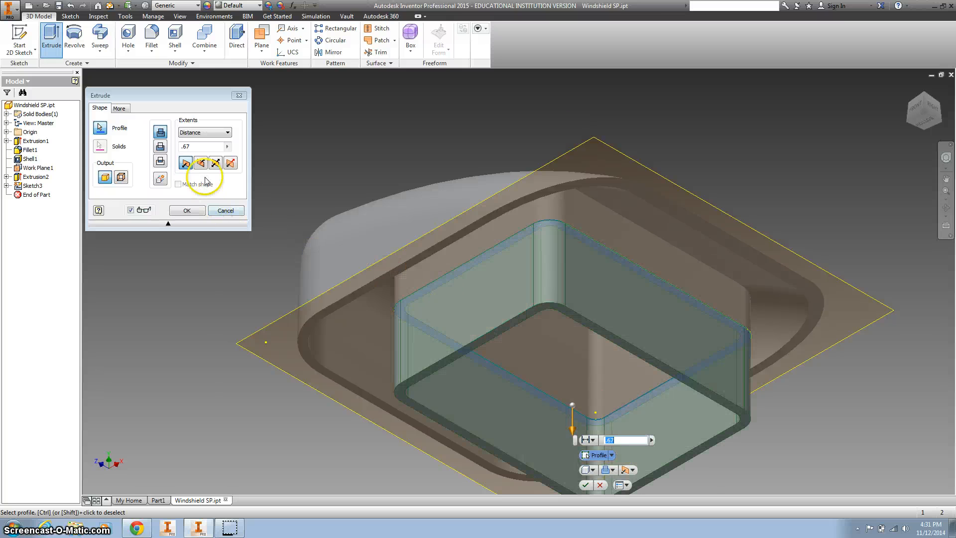
left_click_drag(199, 147, 178, 152)
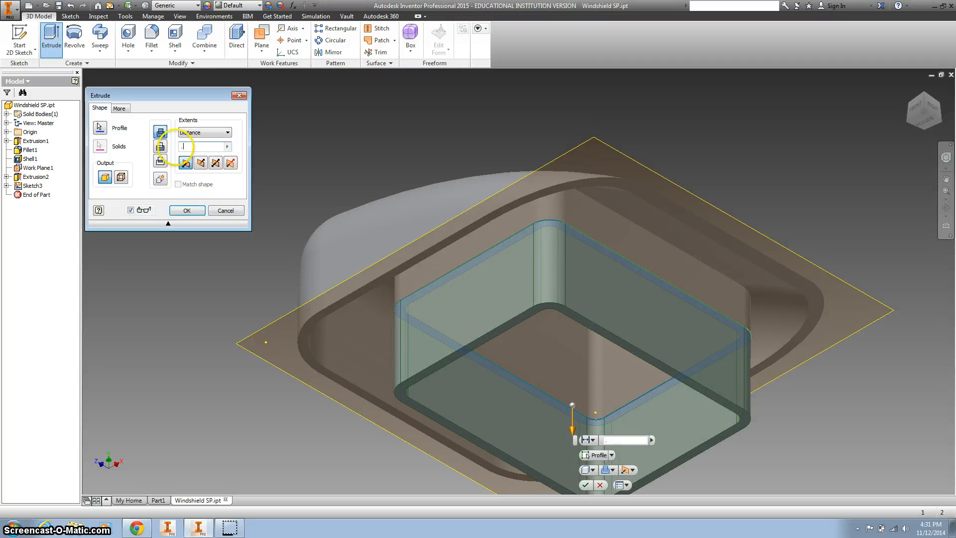
left_click(187, 211)
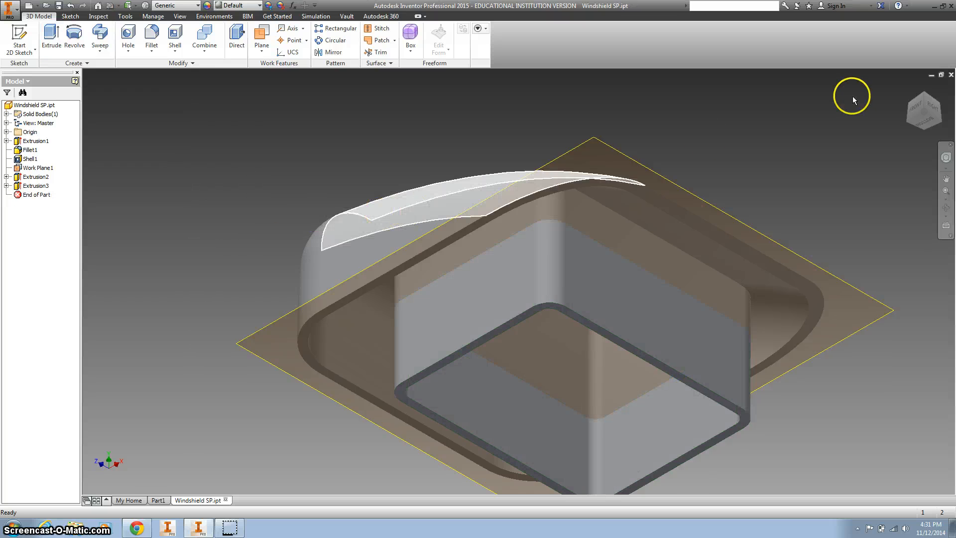
left_click(908, 90)
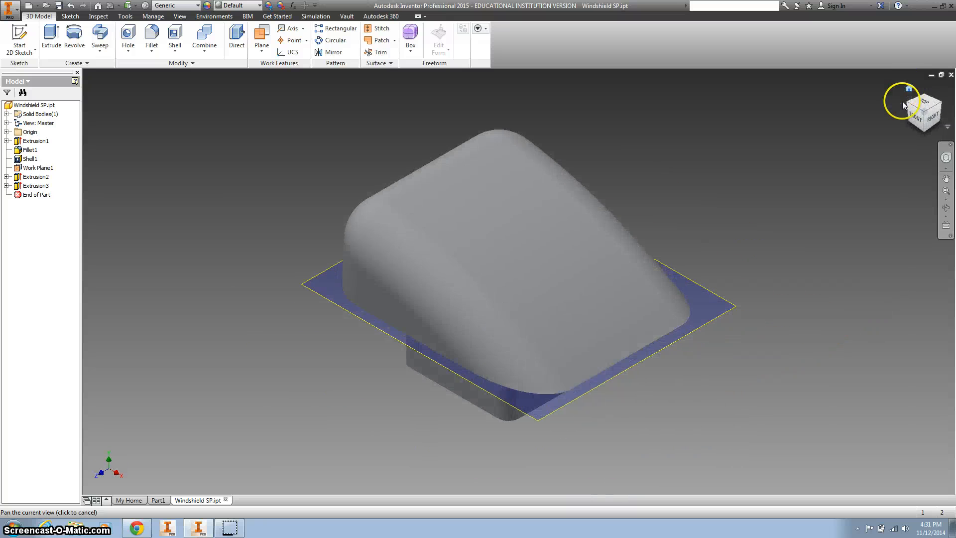
left_click(923, 133)
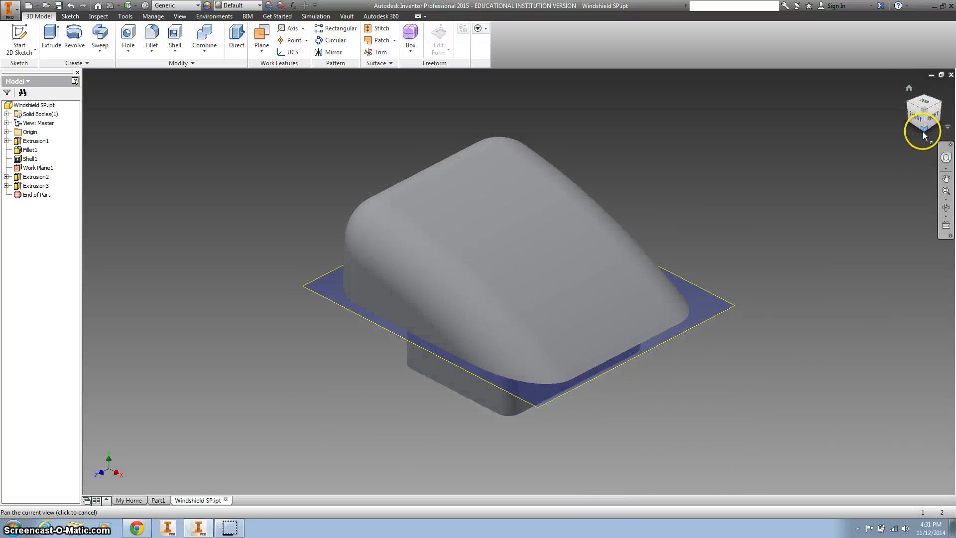